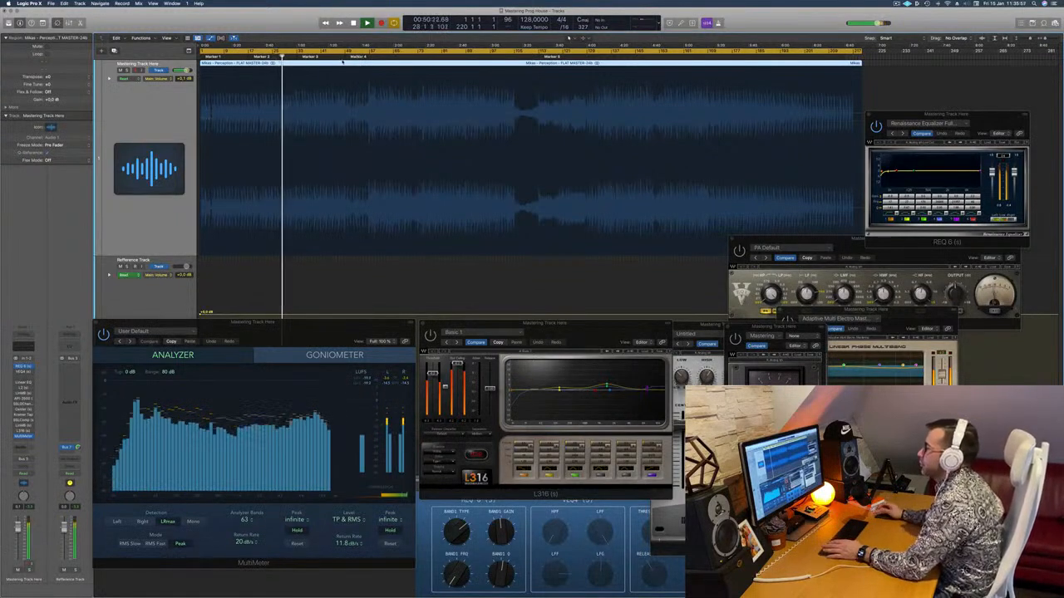
Audition the mastering track from about 1:43 and about 2:15, and keep its audio region selected.
{"action": "left_click", "coordinate": [366, 56]}
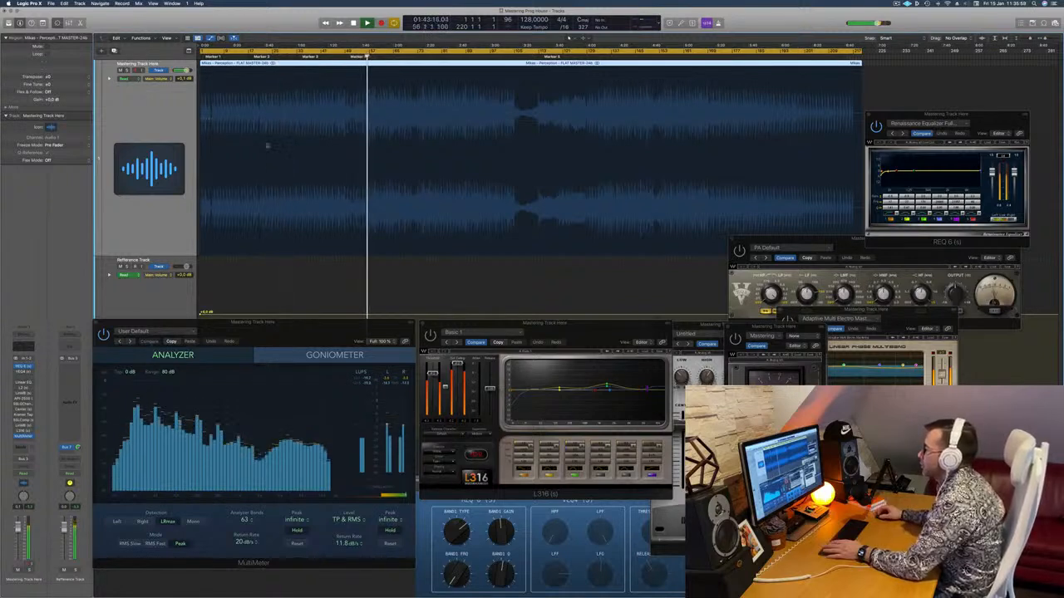
{"action": "left_click", "coordinate": [323, 297]}
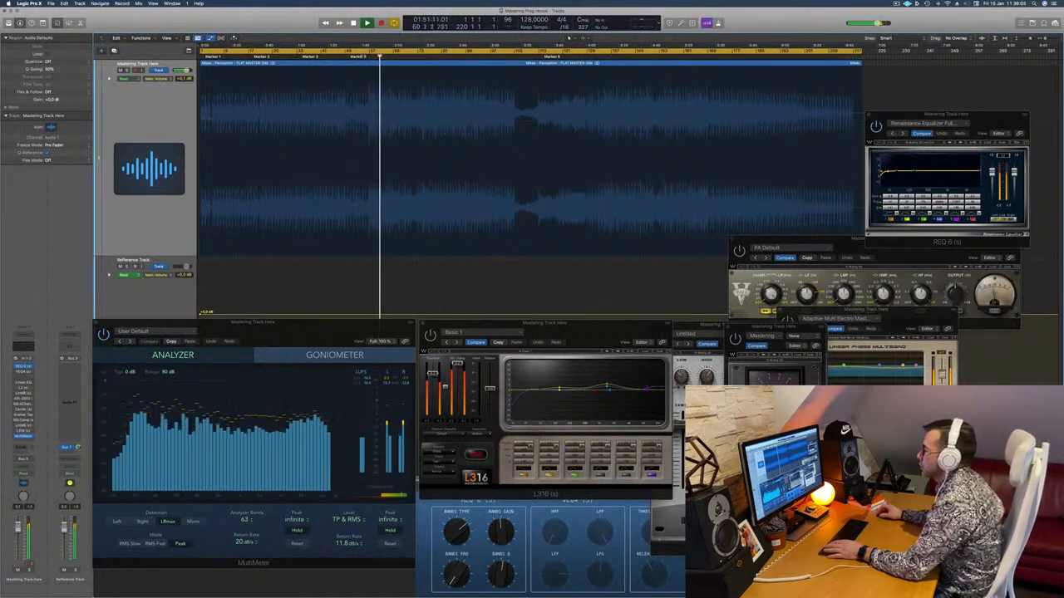
{"action": "left_click", "coordinate": [362, 57]}
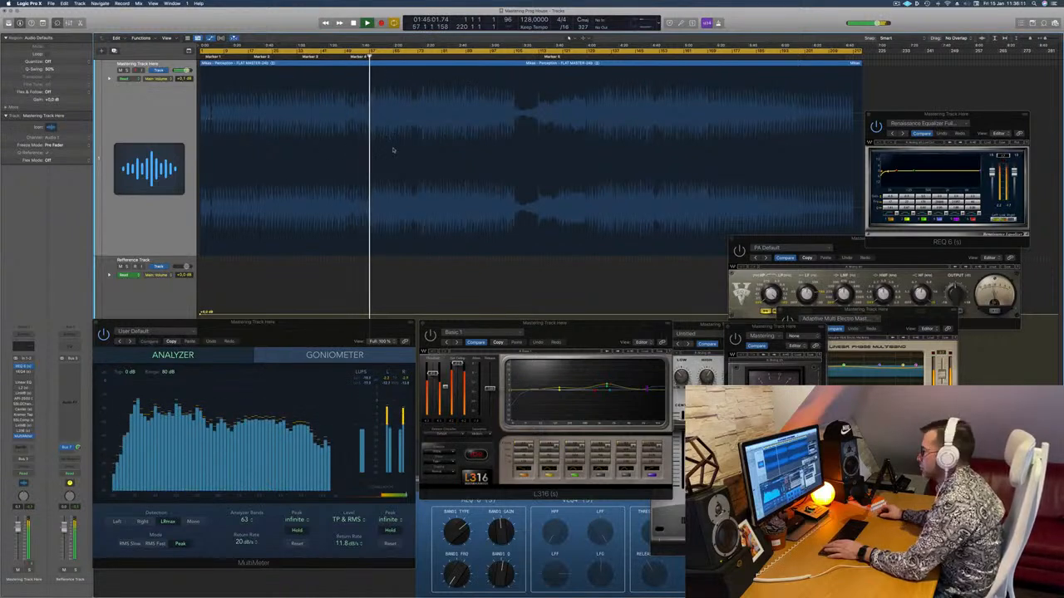
{"action": "left_click", "coordinate": [162, 125]}
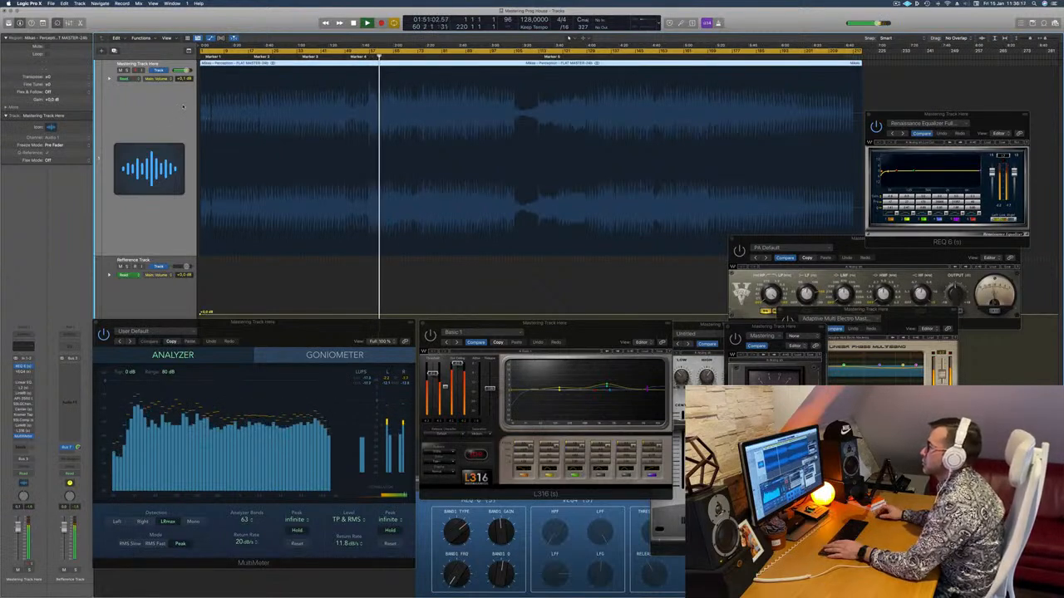
{"action": "left_click", "coordinate": [418, 57]}
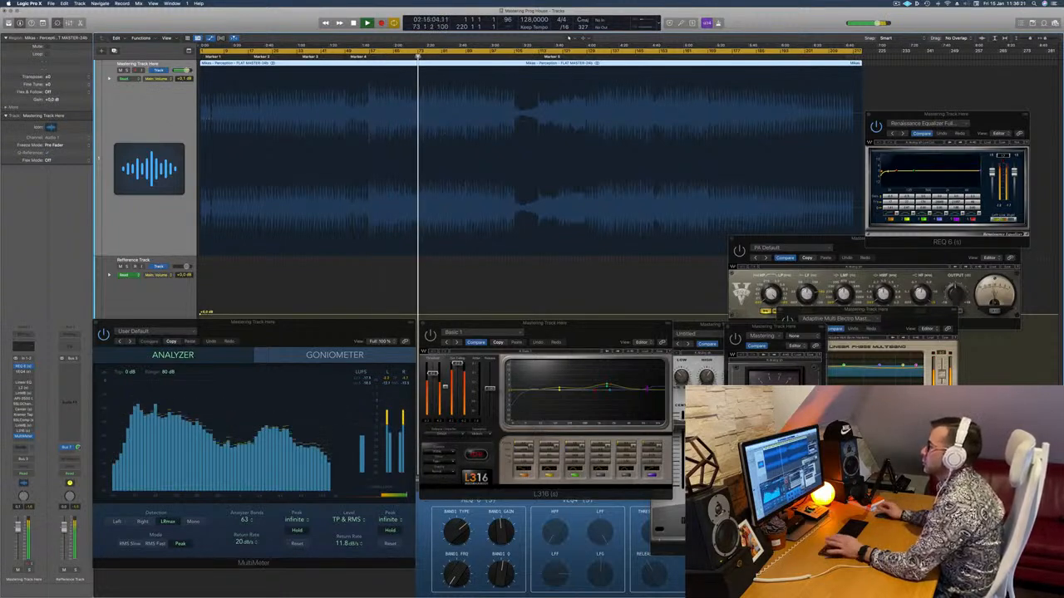
{"action": "left_click", "coordinate": [431, 280]}
{"action": "left_click", "coordinate": [484, 185]}
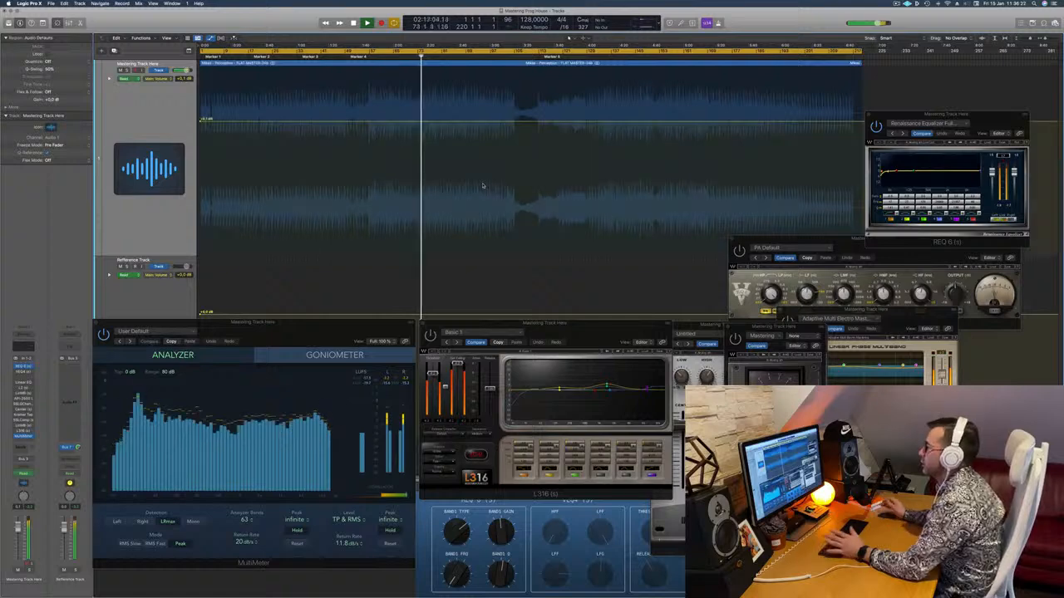
{"action": "left_click", "coordinate": [106, 118]}
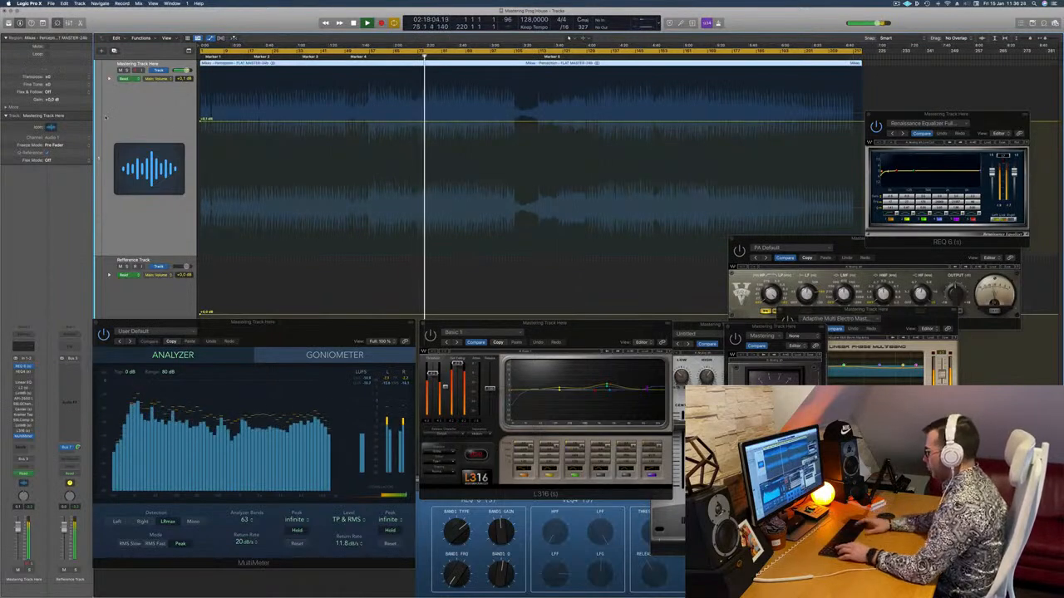
{"action": "key", "text": "ctrl+super+BackSpace"}
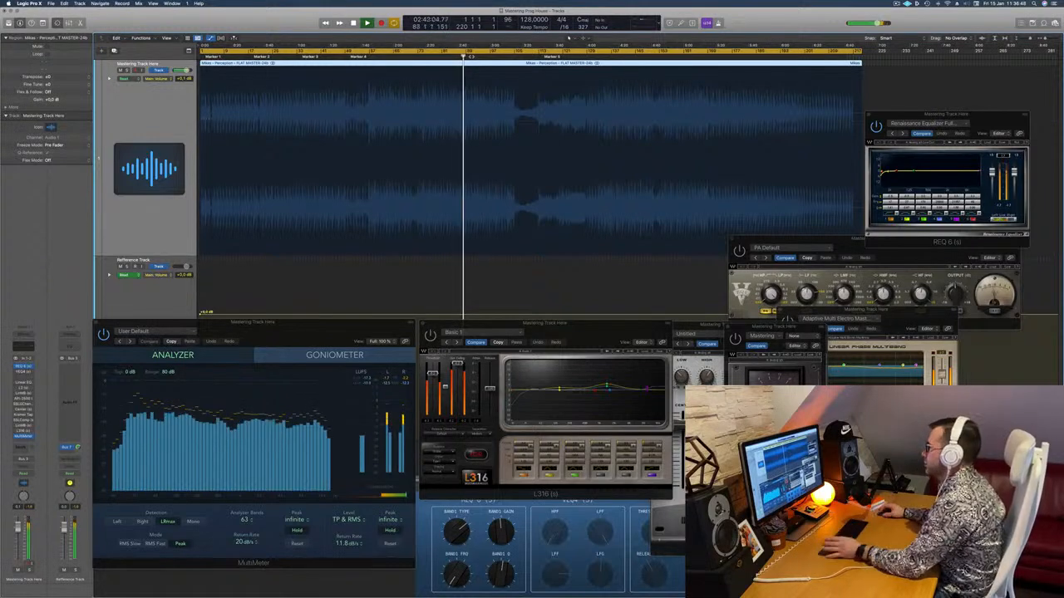
Audition the breakdown and several sections up to about 6:20, stop playback and return the playhead to the start.
{"action": "left_click", "coordinate": [515, 57]}
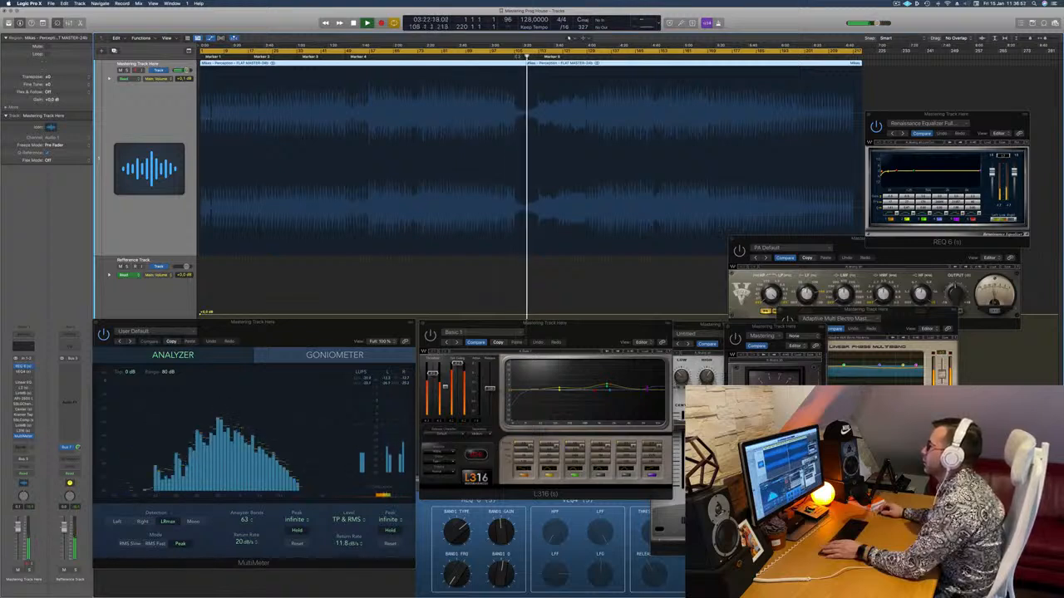
{"action": "left_click", "coordinate": [516, 57]}
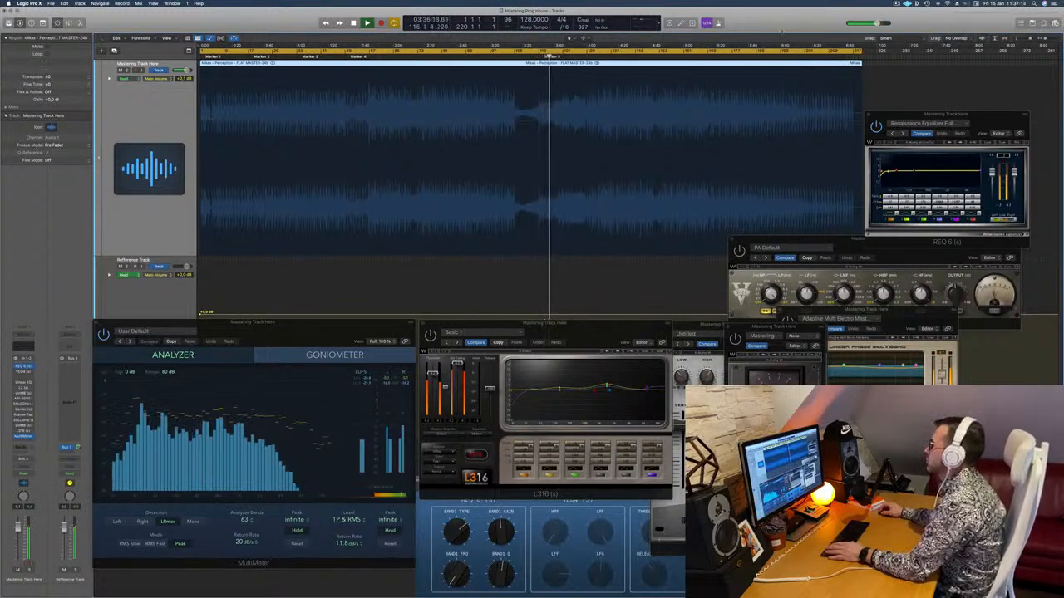
{"action": "left_click", "coordinate": [601, 58]}
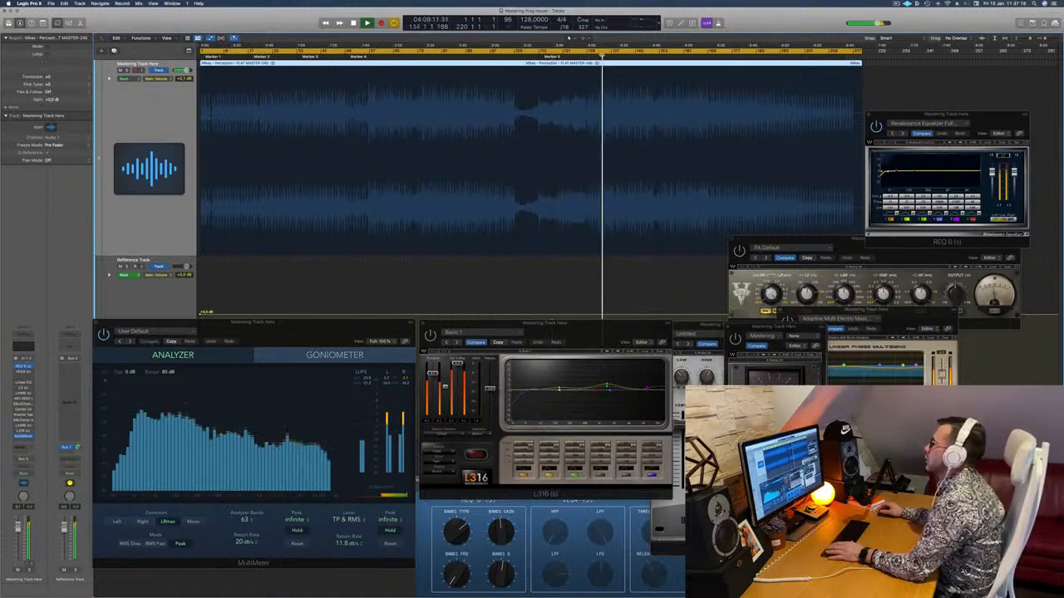
{"action": "left_click", "coordinate": [645, 58]}
{"action": "left_click", "coordinate": [667, 58]}
{"action": "left_click", "coordinate": [717, 57]}
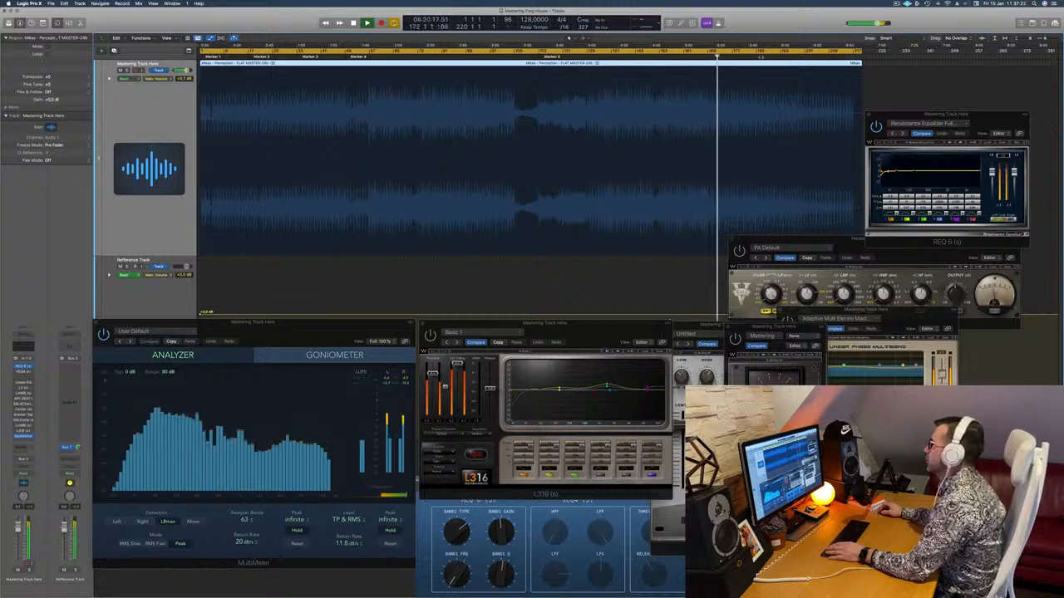
{"action": "left_click", "coordinate": [815, 57]}
{"action": "key", "text": "space"}
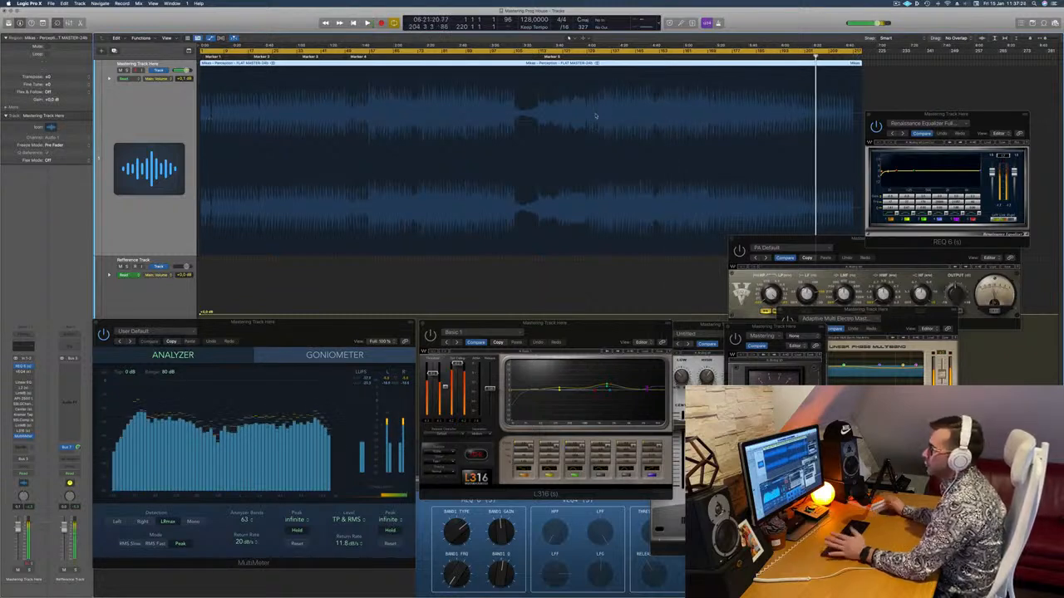
{"action": "key", "text": "space"}
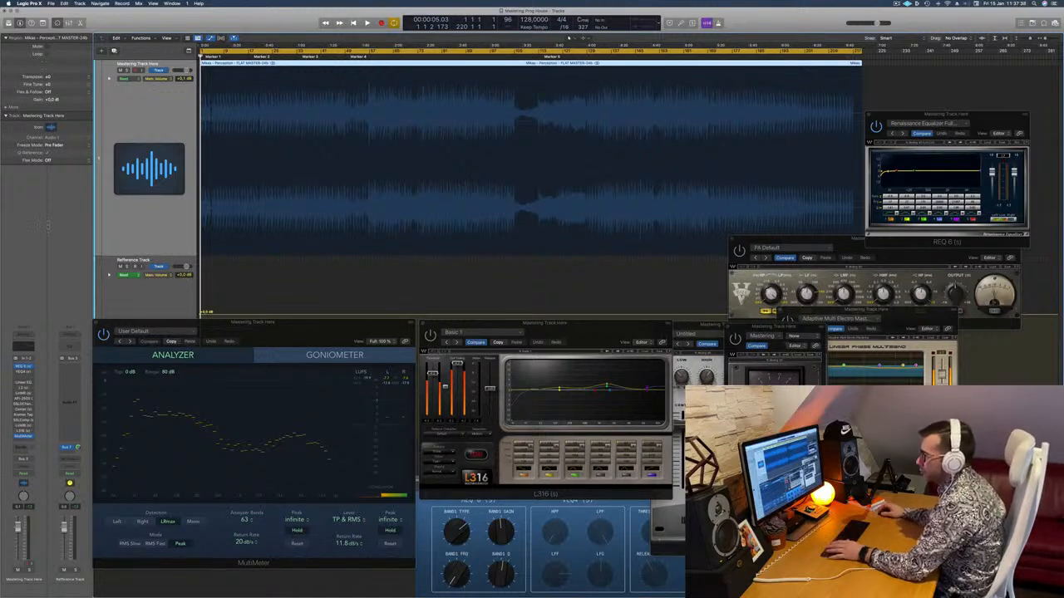
Bring the REQ 6 equalizer to the front, move its window clear of the VEQ4, and play the mastering track from the start.
{"action": "left_click", "coordinate": [23, 367]}
{"action": "left_click", "coordinate": [24, 367]}
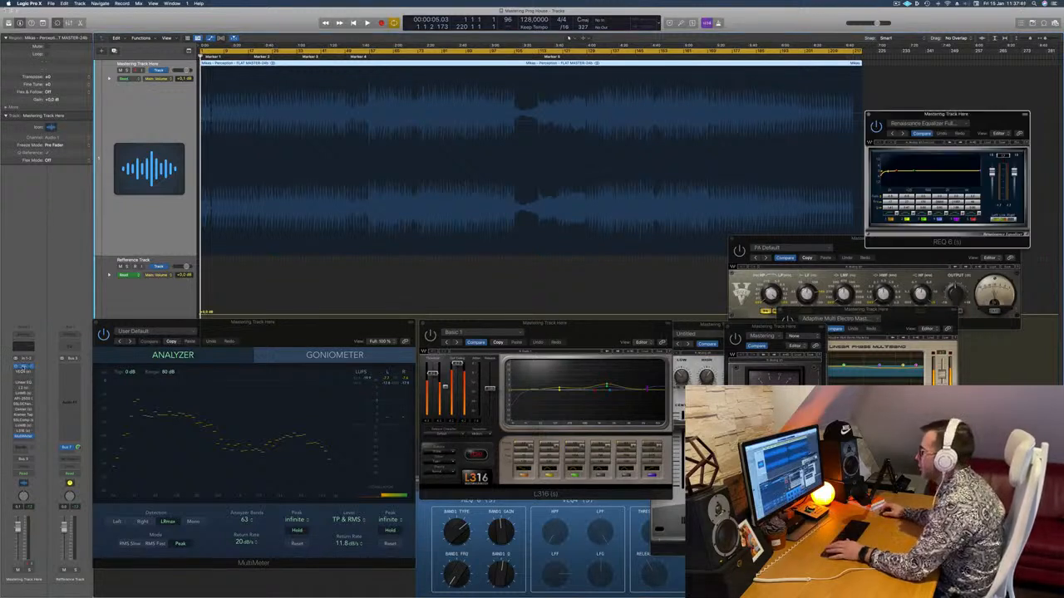
{"action": "left_click_drag", "start_coordinate": [965, 119], "coordinate": [955, 87]}
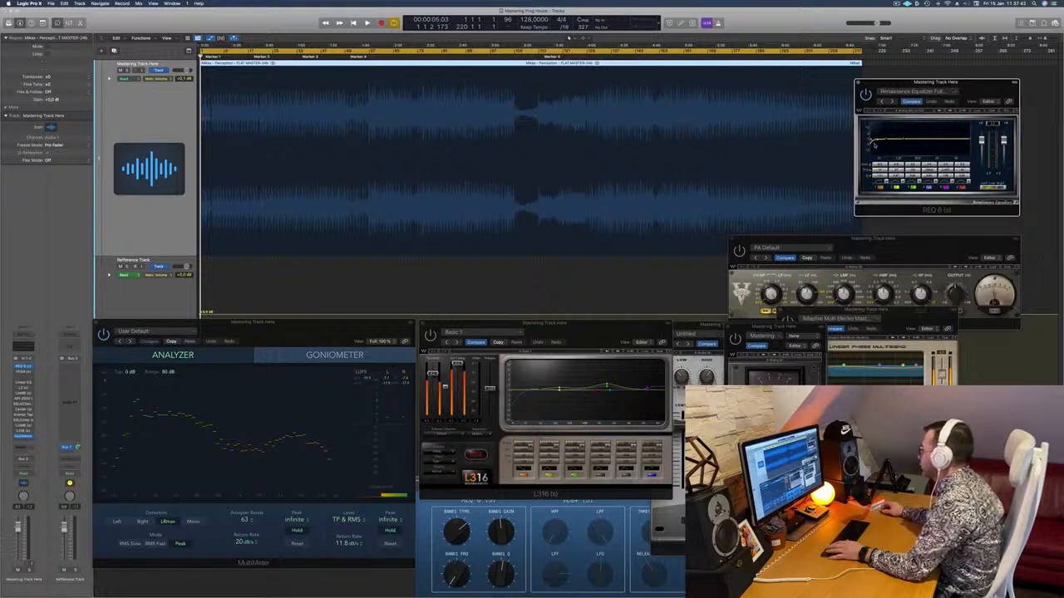
{"action": "key", "text": "space"}
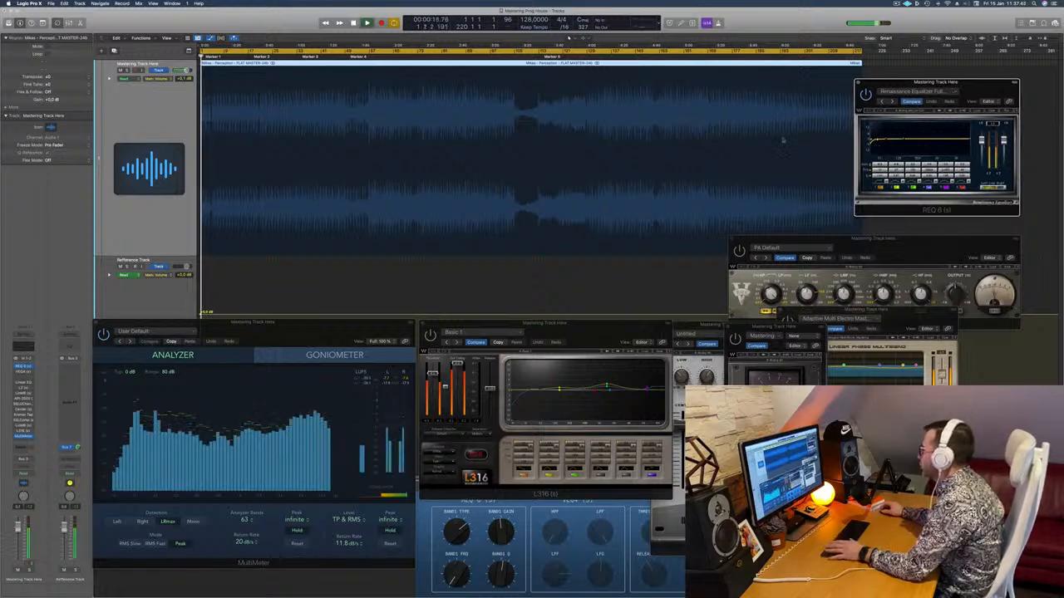
{"action": "left_click", "coordinate": [123, 127]}
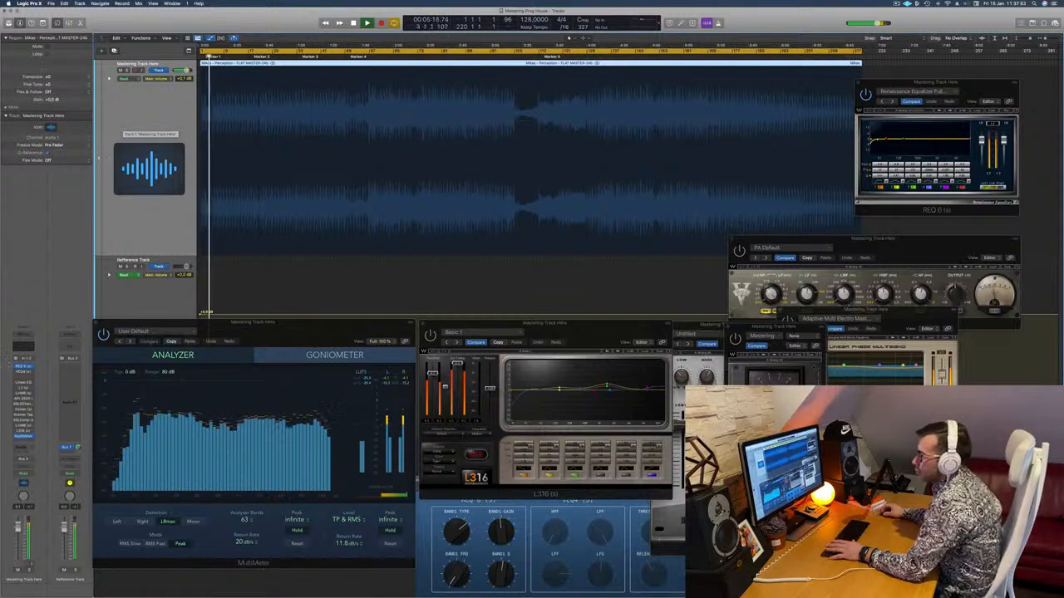
Reopen the VEQ4 equalizer on the mastering track and place its window over the middle of the waveform.
{"action": "left_click", "coordinate": [23, 372]}
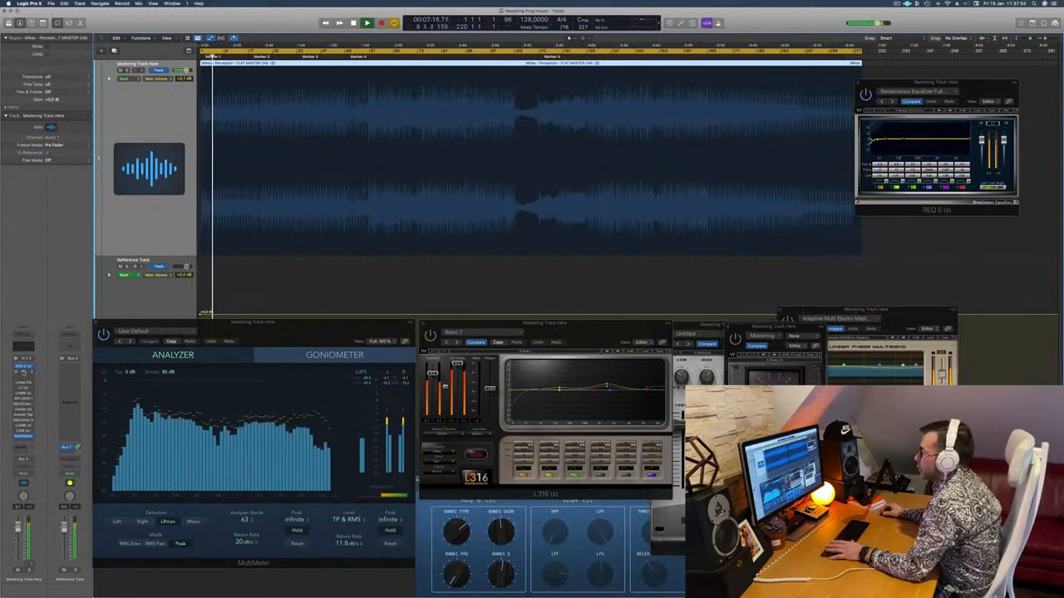
{"action": "left_click", "coordinate": [24, 373]}
{"action": "left_click_drag", "start_coordinate": [904, 250], "coordinate": [623, 193]}
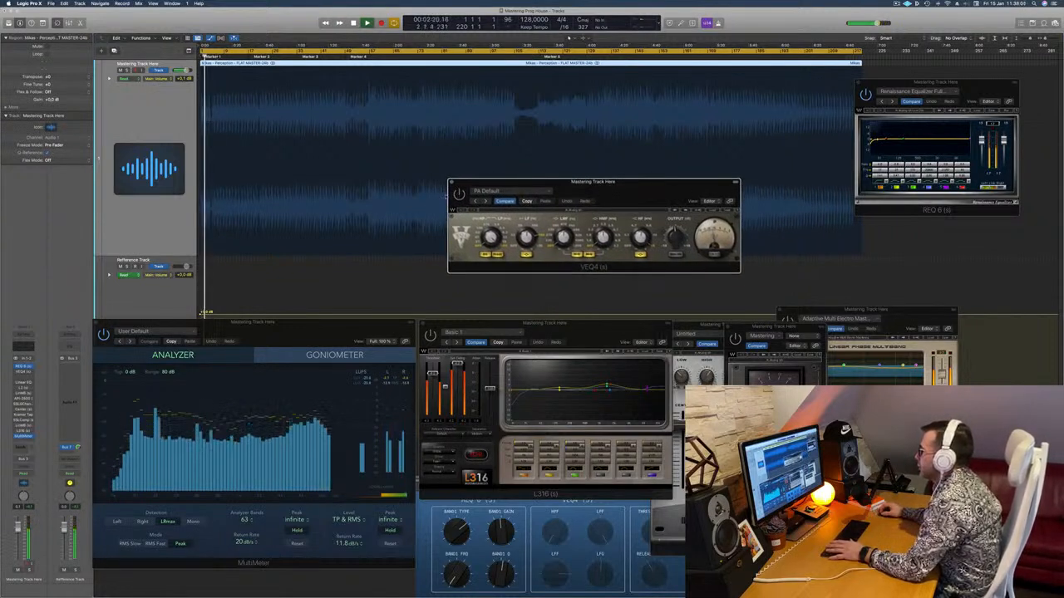
{"action": "left_click_drag", "start_coordinate": [639, 195], "coordinate": [621, 184]}
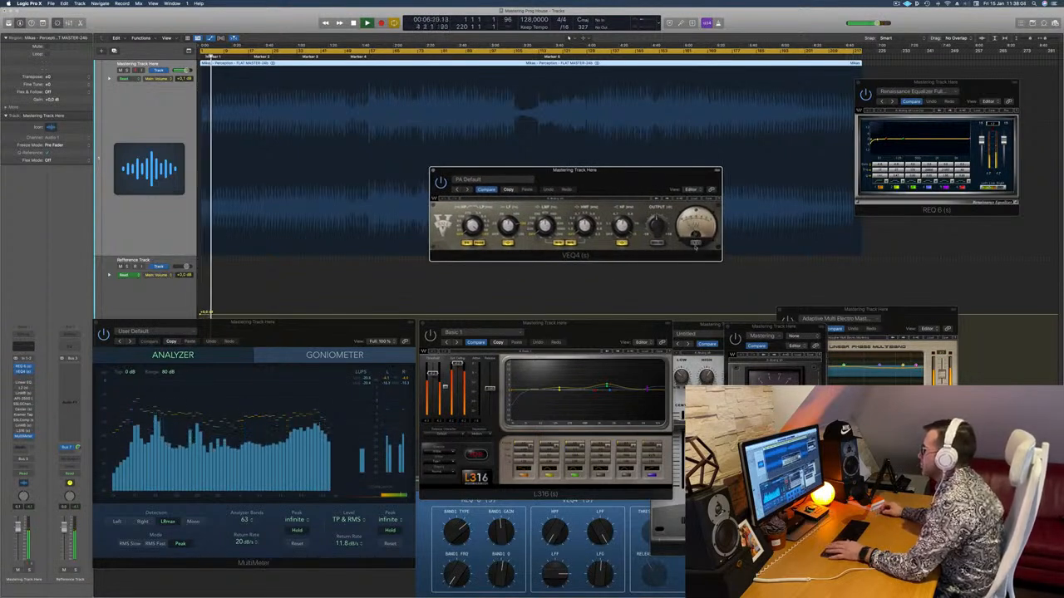
{"action": "left_click_drag", "start_coordinate": [696, 243], "coordinate": [672, 244]}
Bring the REQ 6 equalizer to the front, play from about 1:44 near Marker 4, and shift its window slightly.
{"action": "left_click", "coordinate": [23, 366]}
{"action": "left_click", "coordinate": [24, 366]}
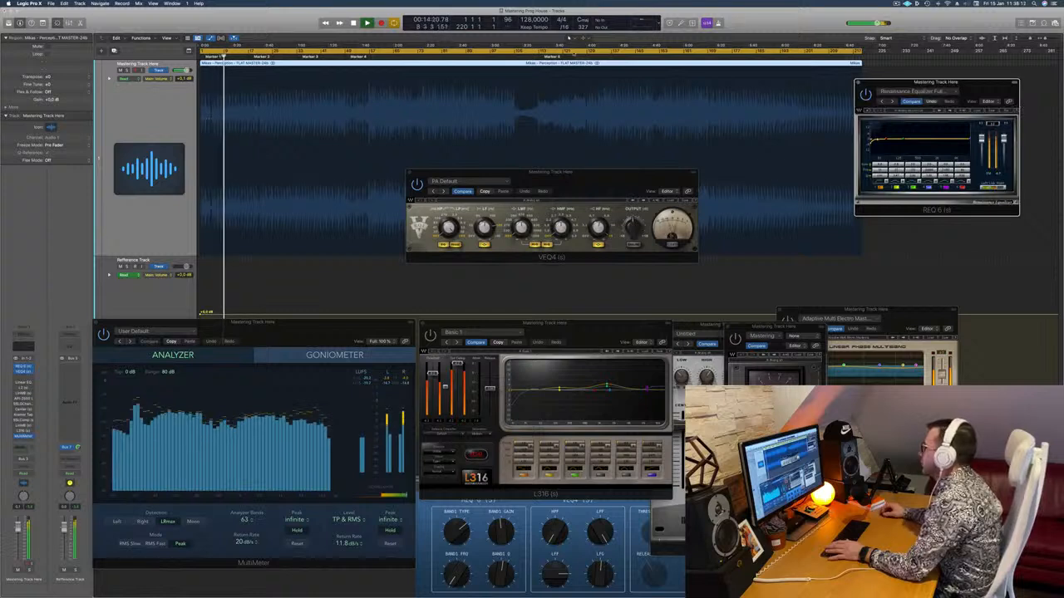
{"action": "left_click", "coordinate": [369, 57]}
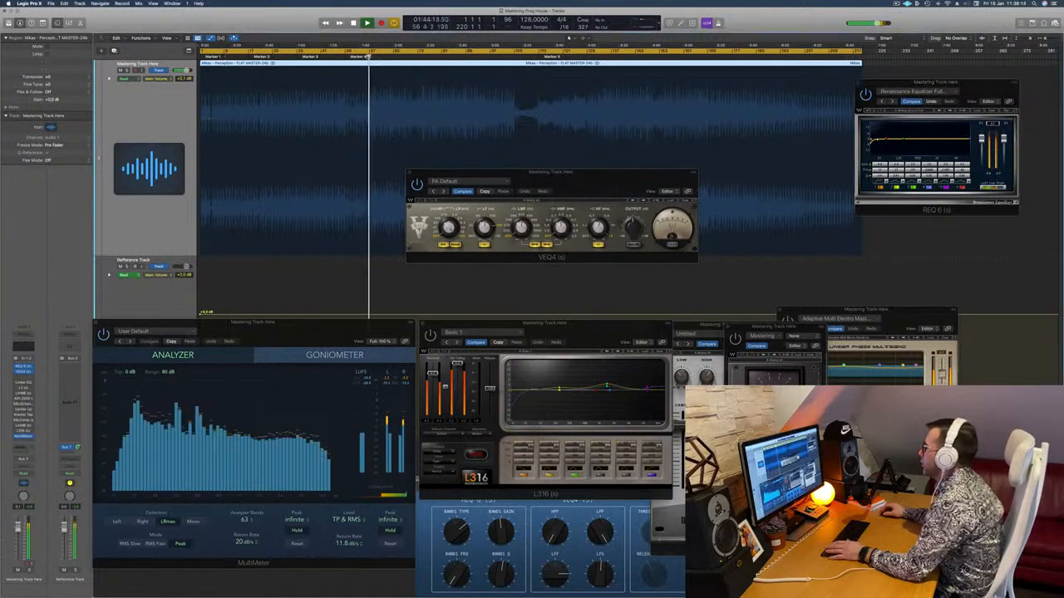
{"action": "left_click_drag", "start_coordinate": [935, 82], "coordinate": [927, 81]}
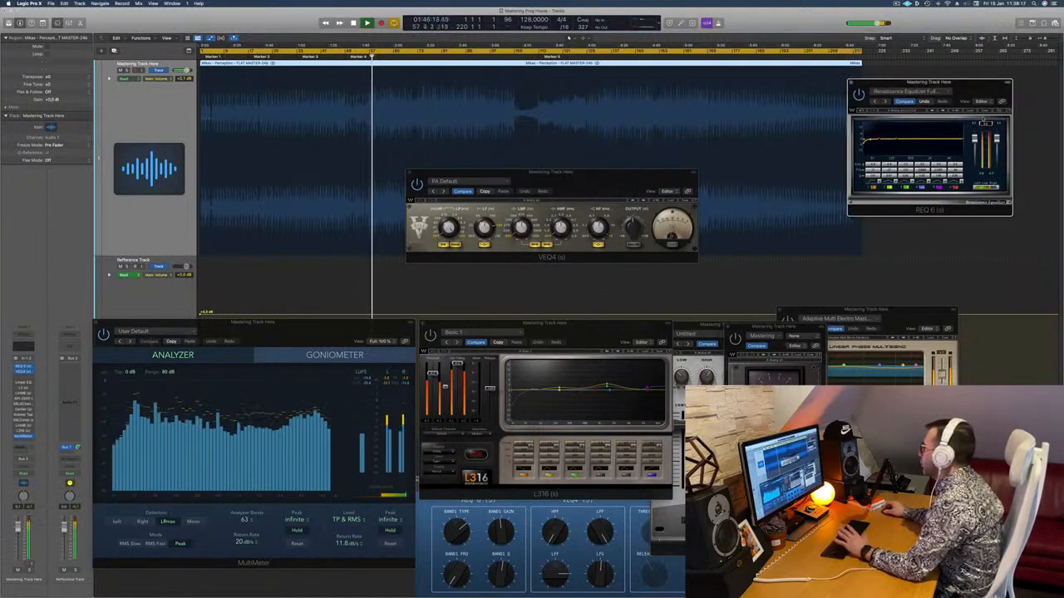
Move the VEQ4 window off the waveform and park it directly beneath the REQ 6 window.
{"action": "left_click_drag", "start_coordinate": [626, 177], "coordinate": [879, 199]}
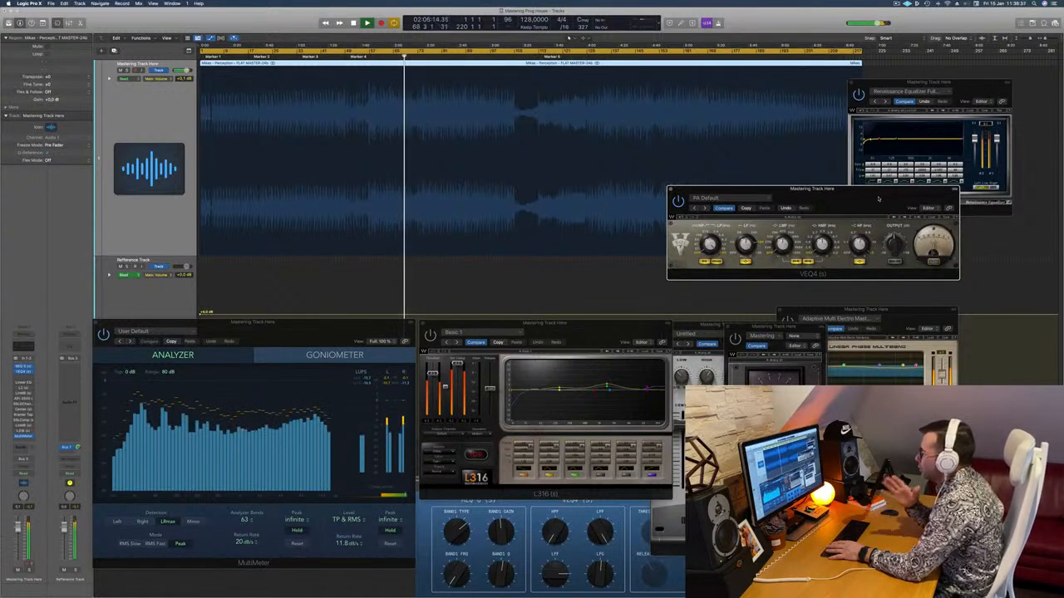
{"action": "left_click_drag", "start_coordinate": [877, 199], "coordinate": [962, 221]}
{"action": "left_click_drag", "start_coordinate": [962, 221], "coordinate": [975, 214]}
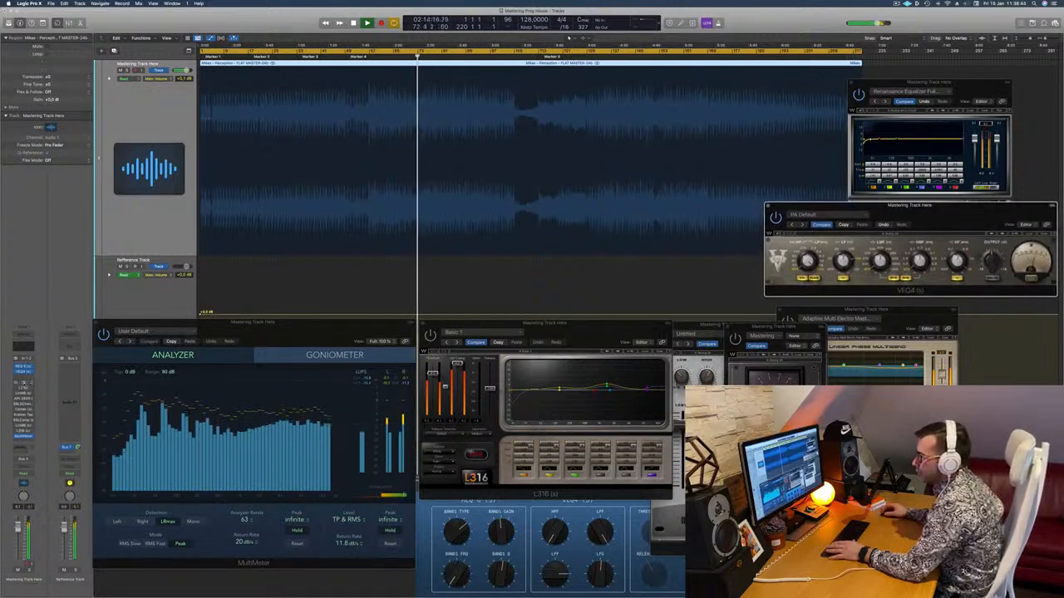
Open the L2 Ultramaximizer from the mastering track's inserts and place its window below the VEQ4, leaving the Linear Phase EQ closed.
{"action": "left_click", "coordinate": [23, 385]}
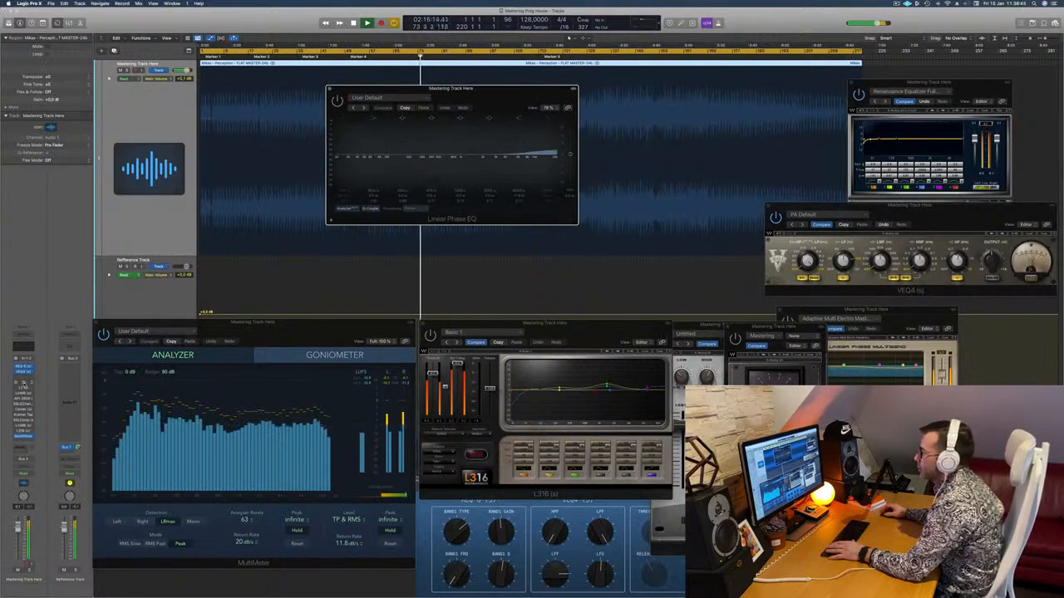
{"action": "left_click", "coordinate": [23, 386]}
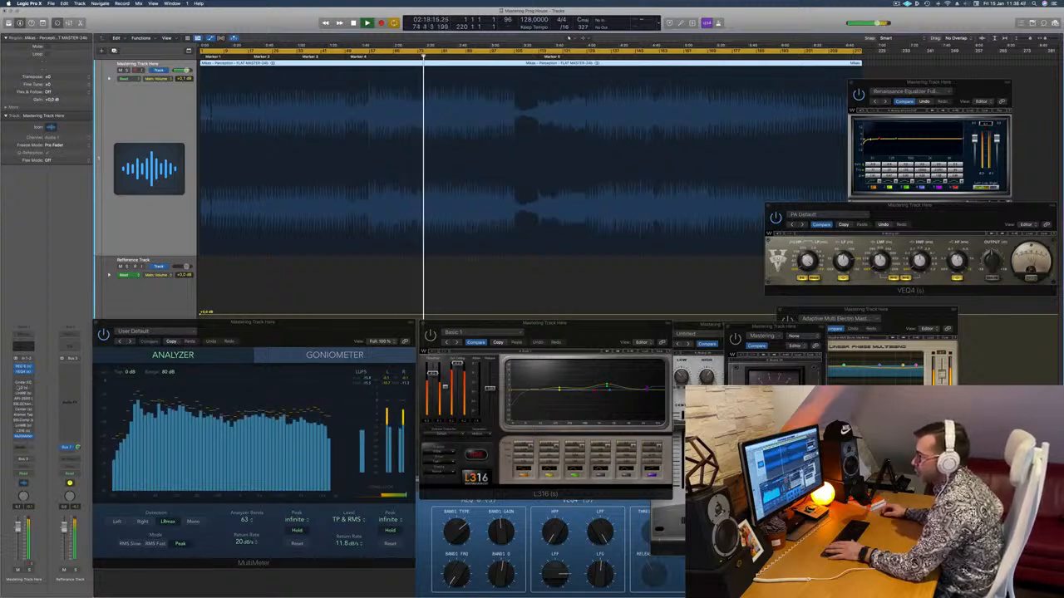
{"action": "left_click", "coordinate": [24, 389]}
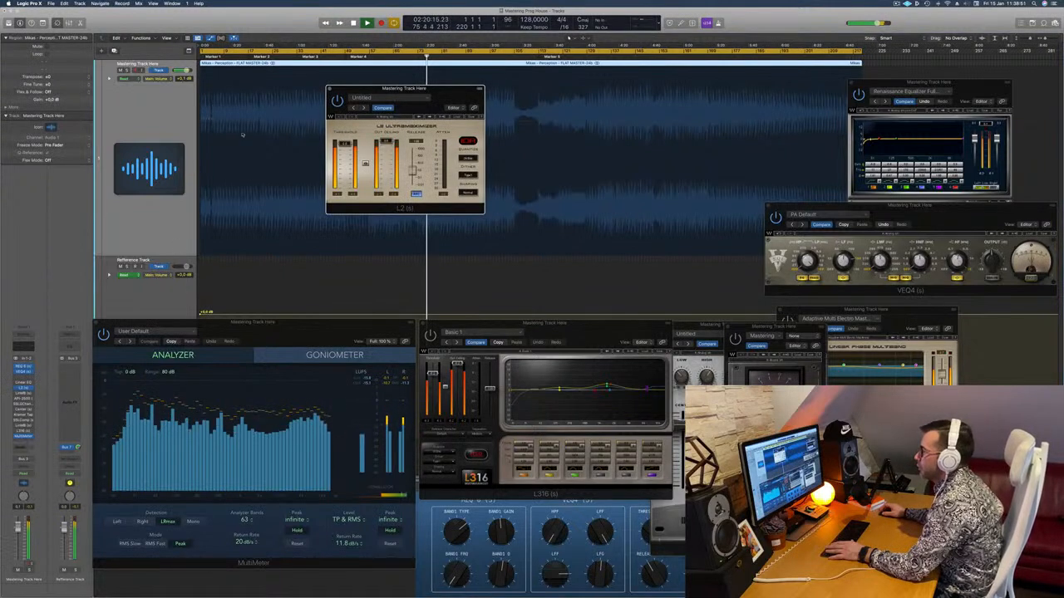
{"action": "left_click_drag", "start_coordinate": [438, 96], "coordinate": [843, 270]}
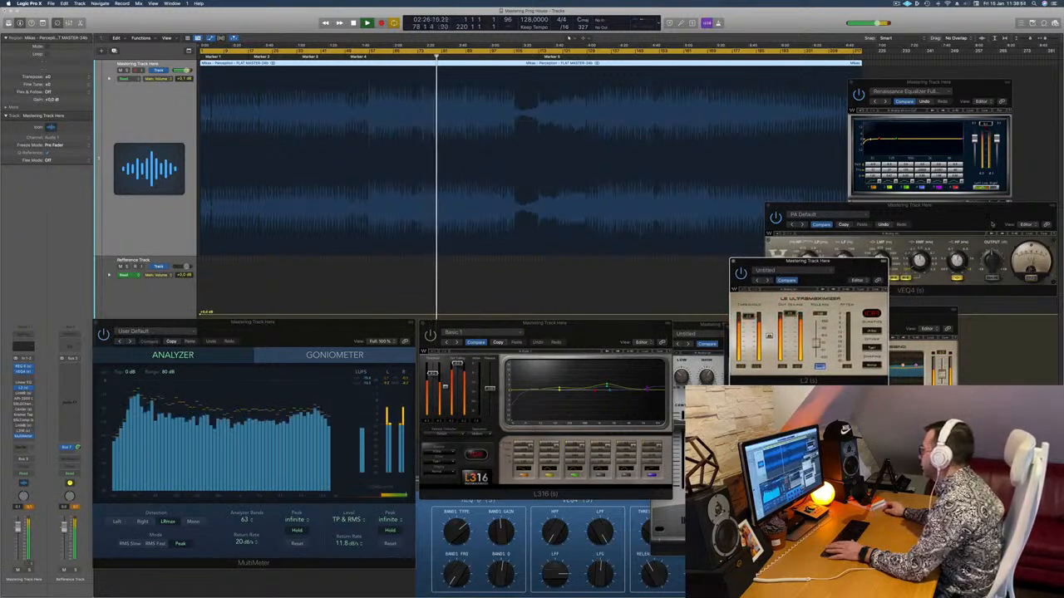
{"action": "left_click_drag", "start_coordinate": [847, 265], "coordinate": [842, 273]}
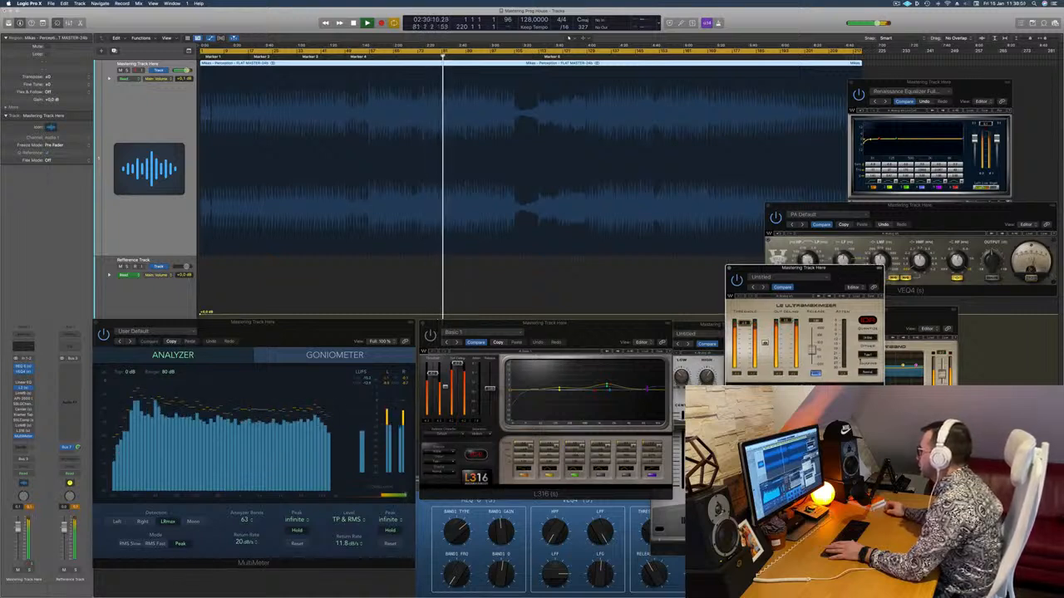
Play the track from about 3:05, bring VEQ4, REQ 6 and L2 forward in turn, and shift the L2 window further under the VEQ4.
{"action": "left_click", "coordinate": [496, 58]}
{"action": "left_click", "coordinate": [1046, 209]}
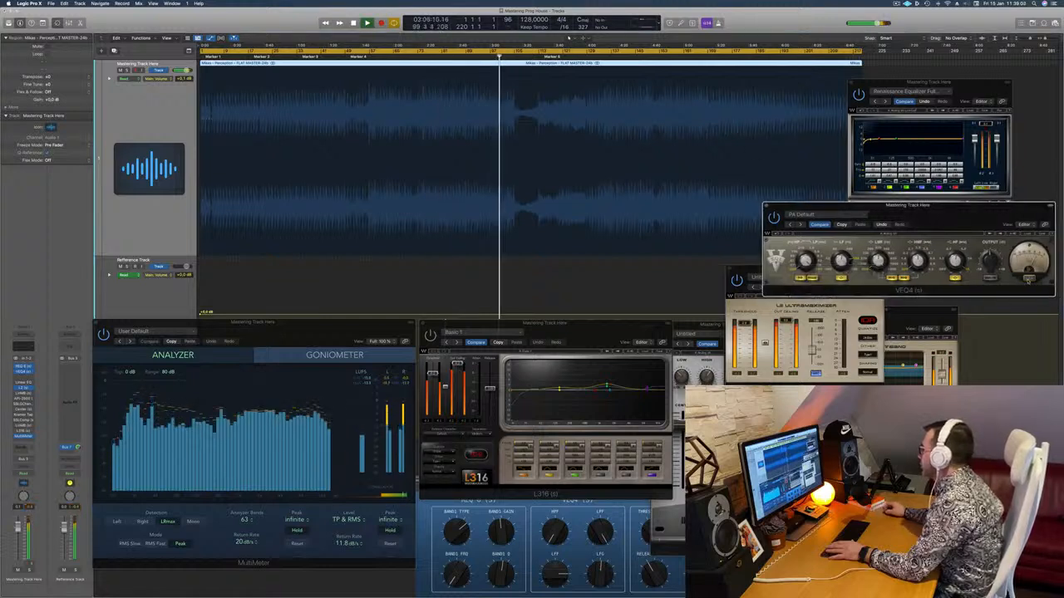
{"action": "left_click", "coordinate": [929, 82]}
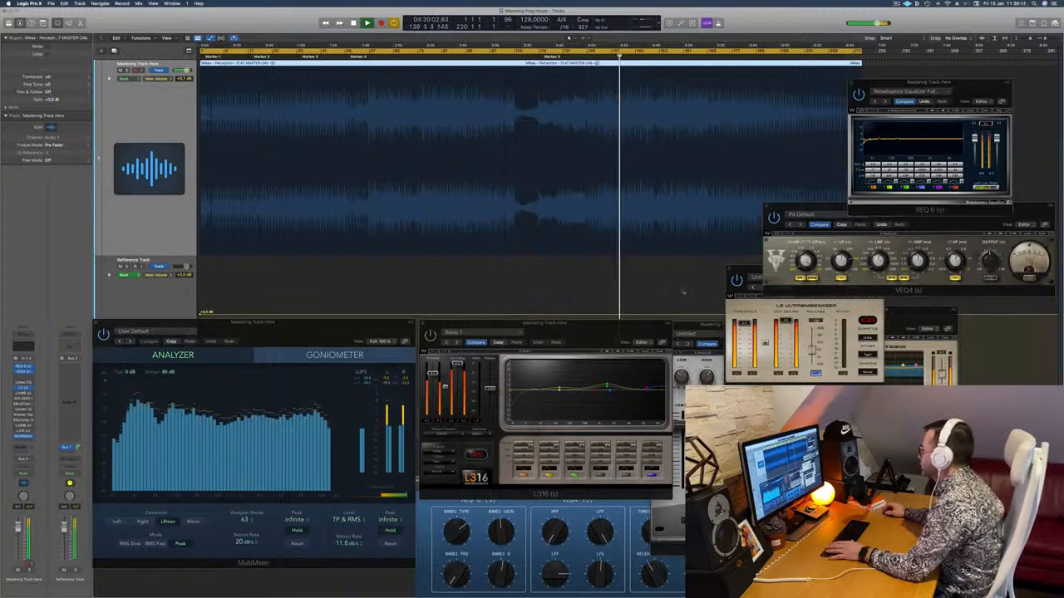
{"action": "left_click", "coordinate": [805, 305]}
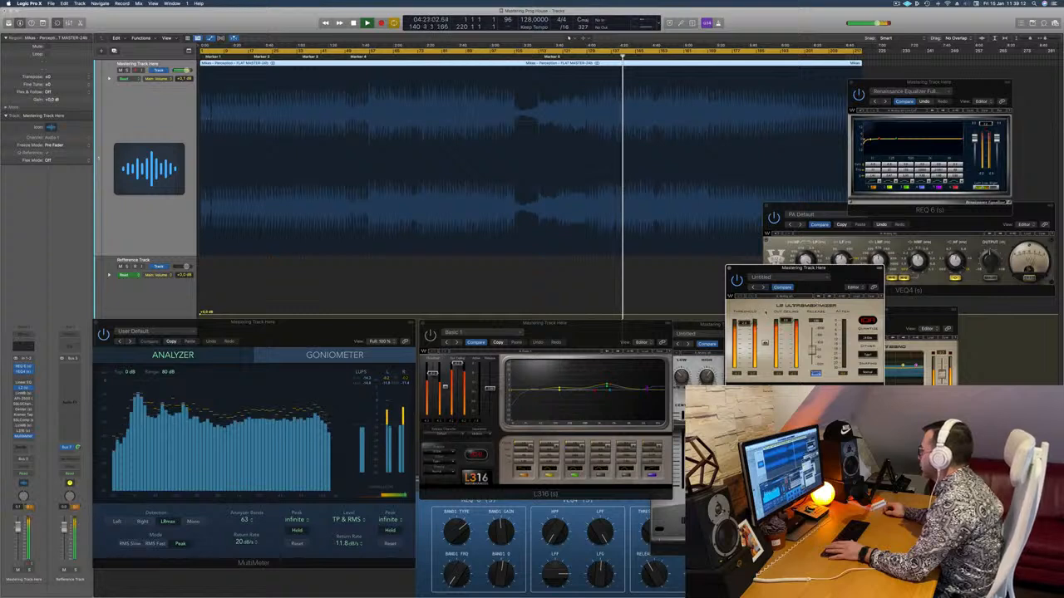
{"action": "left_click_drag", "start_coordinate": [805, 268], "coordinate": [844, 271]}
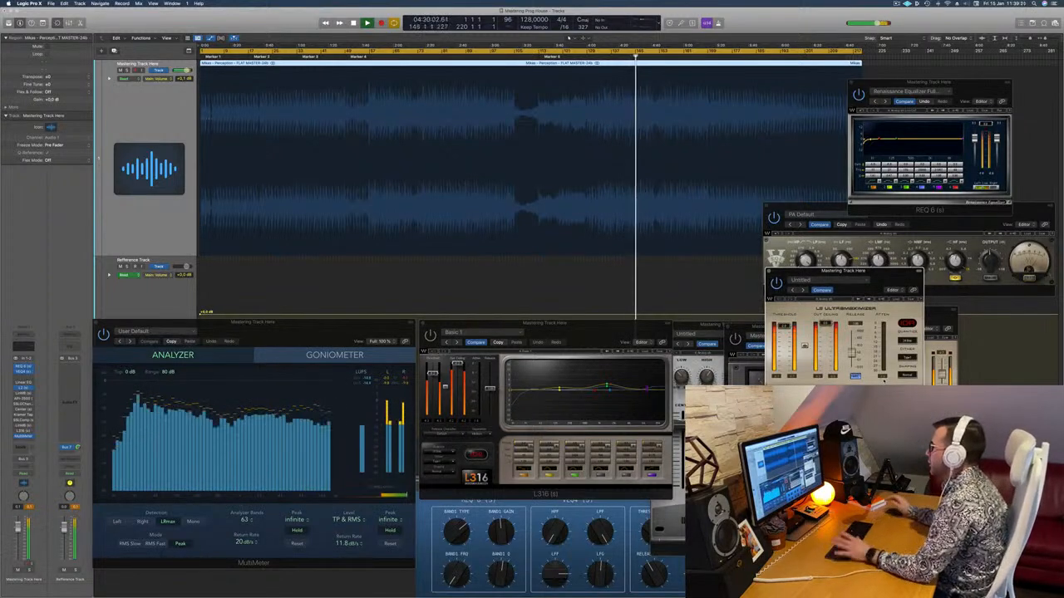
Open the LinMB multiband from the mastering track's inserts and place its window over the waveform, straddling the L316.
{"action": "mouse_move", "coordinate": [888, 276]}
{"action": "left_mouse_down"}
{"action": "mouse_move", "coordinate": [883, 213]}
{"action": "mouse_move", "coordinate": [884, 278]}
{"action": "left_mouse_up"}
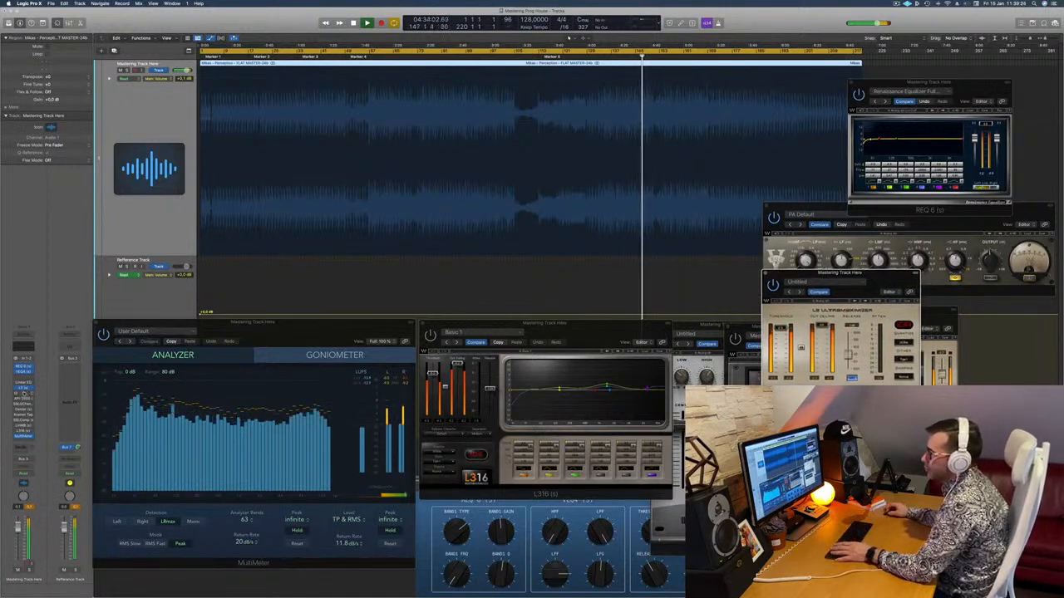
{"action": "left_click", "coordinate": [23, 394]}
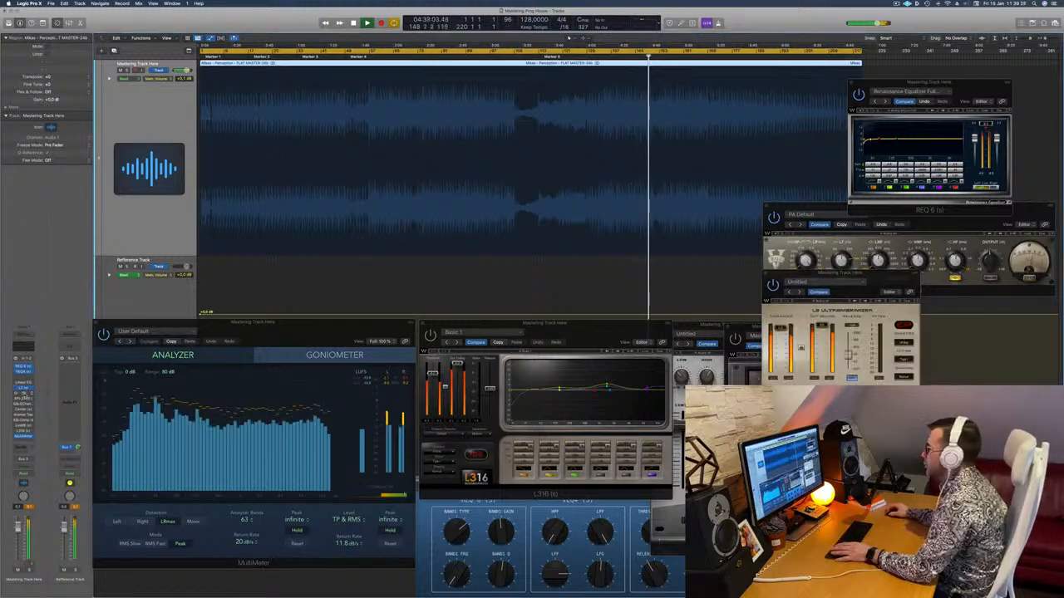
{"action": "left_click", "coordinate": [24, 394]}
{"action": "left_click_drag", "start_coordinate": [907, 310], "coordinate": [536, 230]}
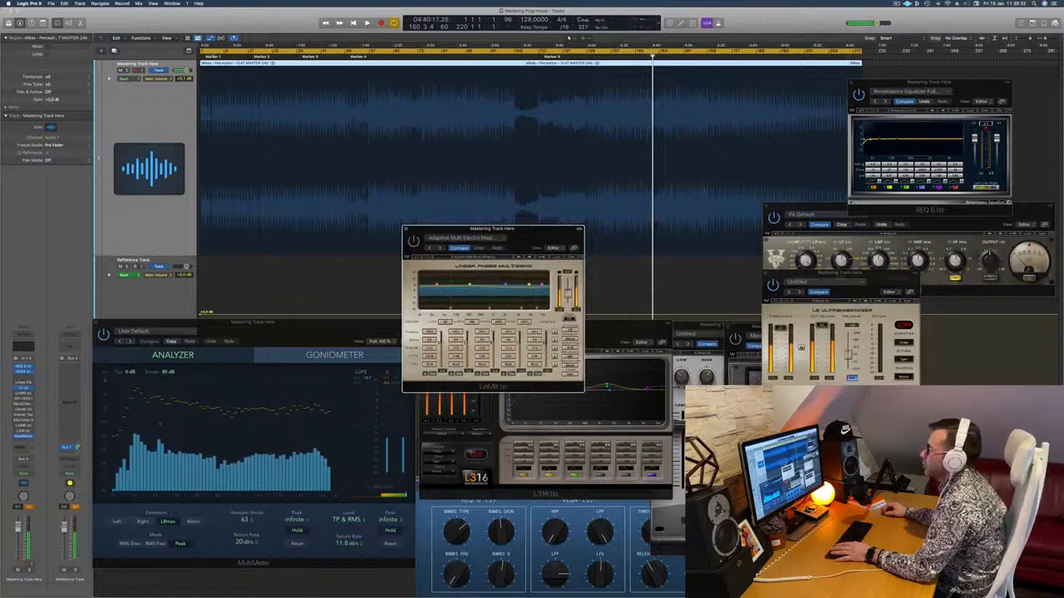
Set the cycle range from bar 57 near Marker 4 to about bar 89 and play the loop.
{"action": "left_click", "coordinate": [202, 51]}
{"action": "left_click_drag", "start_coordinate": [202, 52], "coordinate": [394, 52]}
{"action": "key", "text": "space"}
{"action": "key", "text": "space"}
{"action": "key", "text": "space"}
{"action": "scroll", "coordinate": [395, 53], "scroll_direction": "up", "scroll_amount": 8}
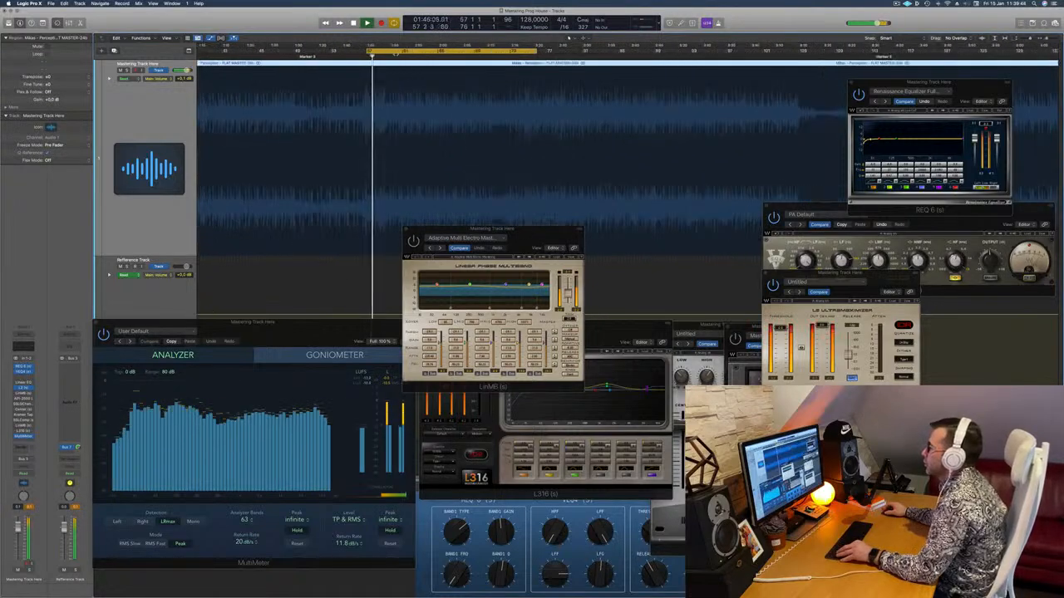
{"action": "scroll", "coordinate": [395, 53], "scroll_direction": "up", "scroll_amount": 3}
{"action": "key", "text": "space"}
{"action": "key", "text": "space"}
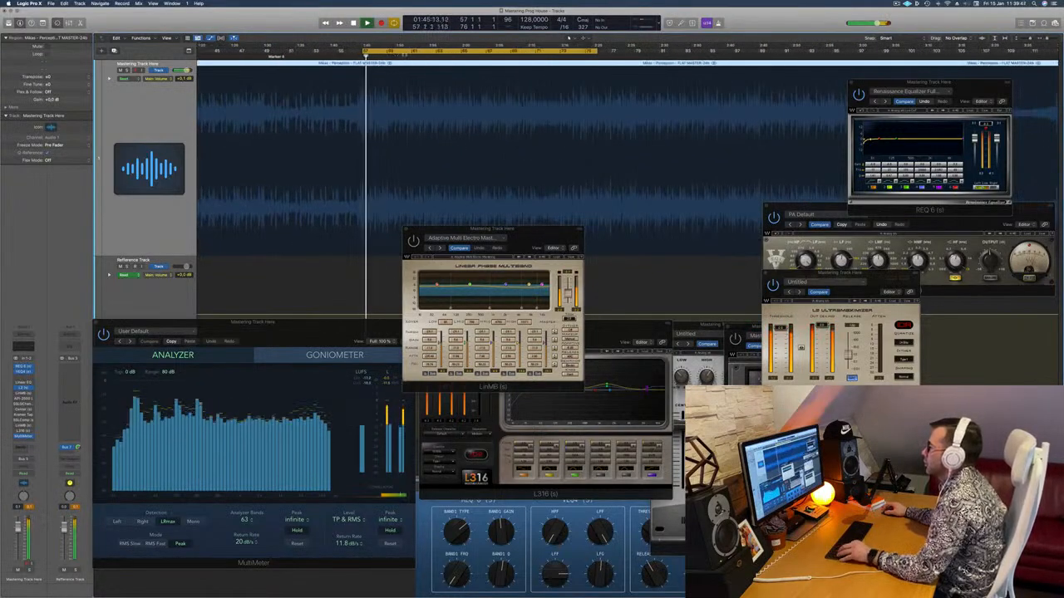
{"action": "scroll", "coordinate": [421, 85], "scroll_direction": "down", "scroll_amount": 6}
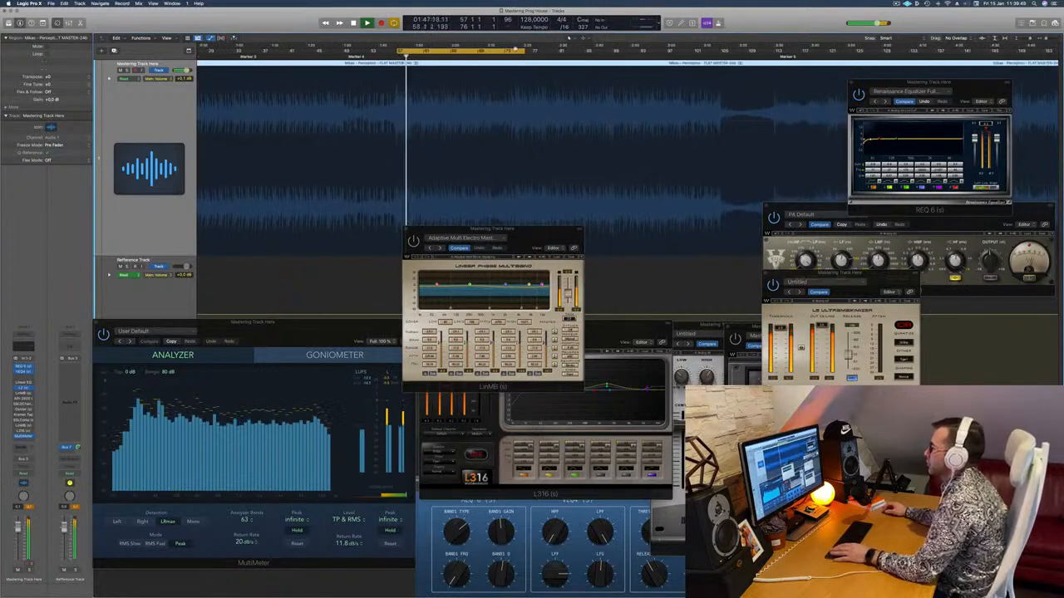
{"action": "left_click_drag", "start_coordinate": [527, 53], "coordinate": [613, 54]}
Move the LinMB window up above the L316 and audition the loop from its start with the multiband in view.
{"action": "left_click_drag", "start_coordinate": [493, 230], "coordinate": [513, 134]}
{"action": "key", "text": "space"}
{"action": "key", "text": "space"}
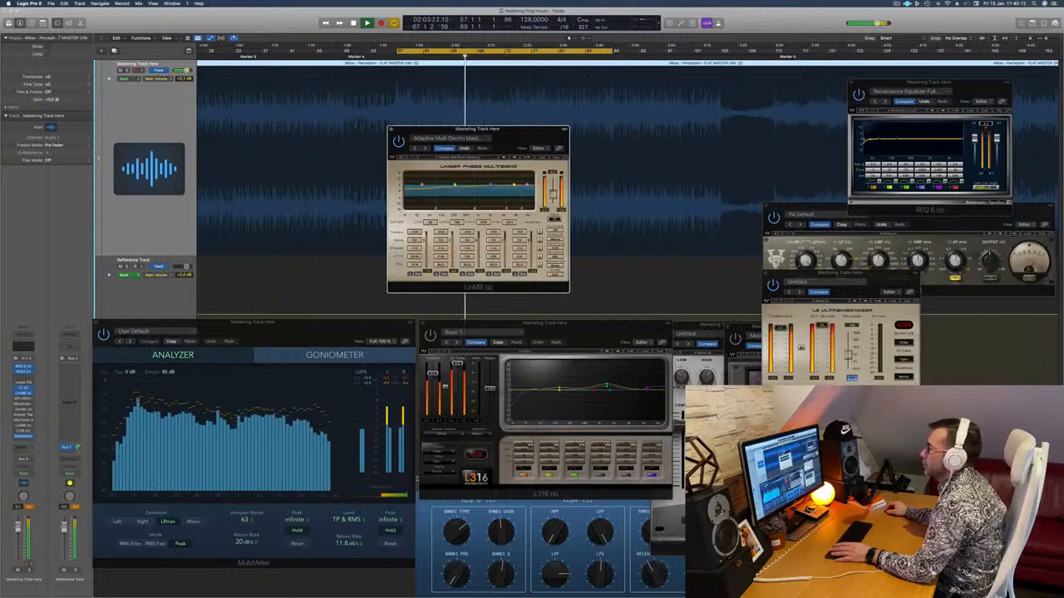
{"action": "left_click_drag", "start_coordinate": [524, 133], "coordinate": [540, 161]}
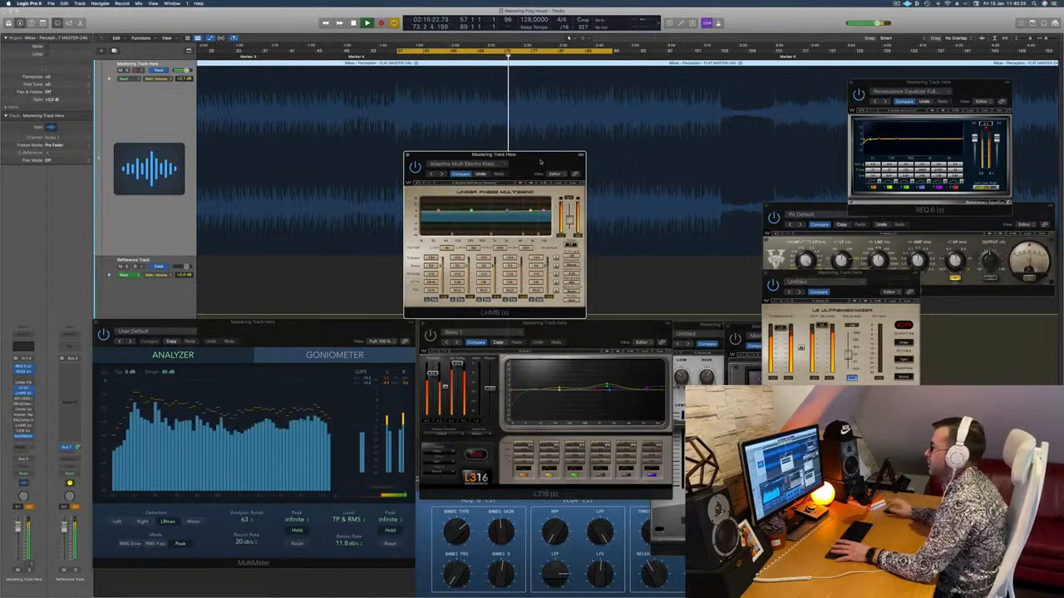
{"action": "left_click_drag", "start_coordinate": [541, 156], "coordinate": [525, 147]}
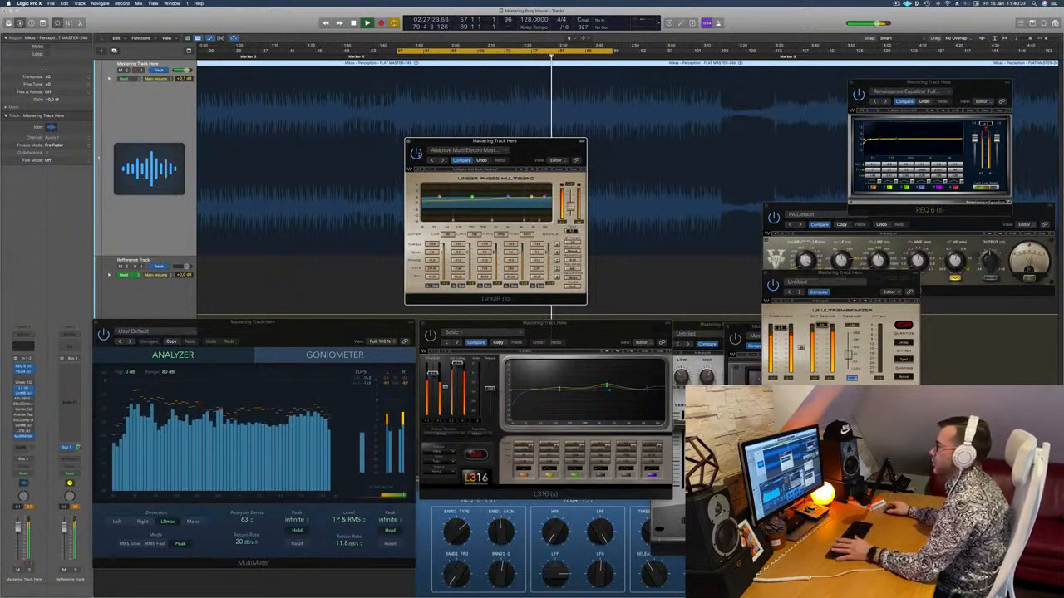
Park the LinMB over the L2, and shift REQ 6 and VEQ4 upward so the four plug-in windows stack neatly.
{"action": "left_click_drag", "start_coordinate": [534, 148], "coordinate": [592, 156]}
{"action": "left_click_drag", "start_coordinate": [502, 153], "coordinate": [903, 202]}
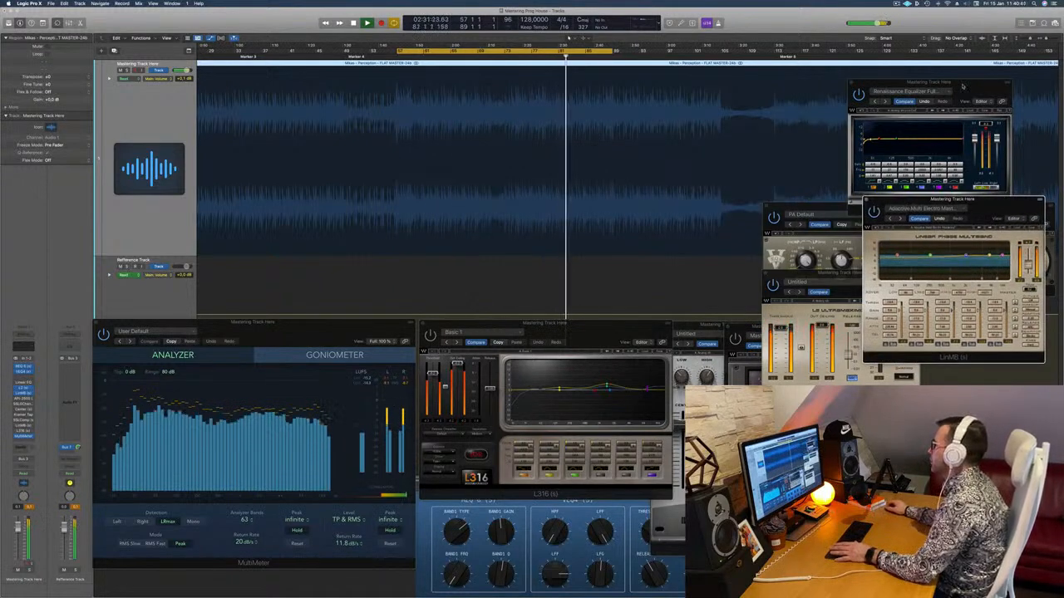
{"action": "left_click", "coordinate": [989, 103]}
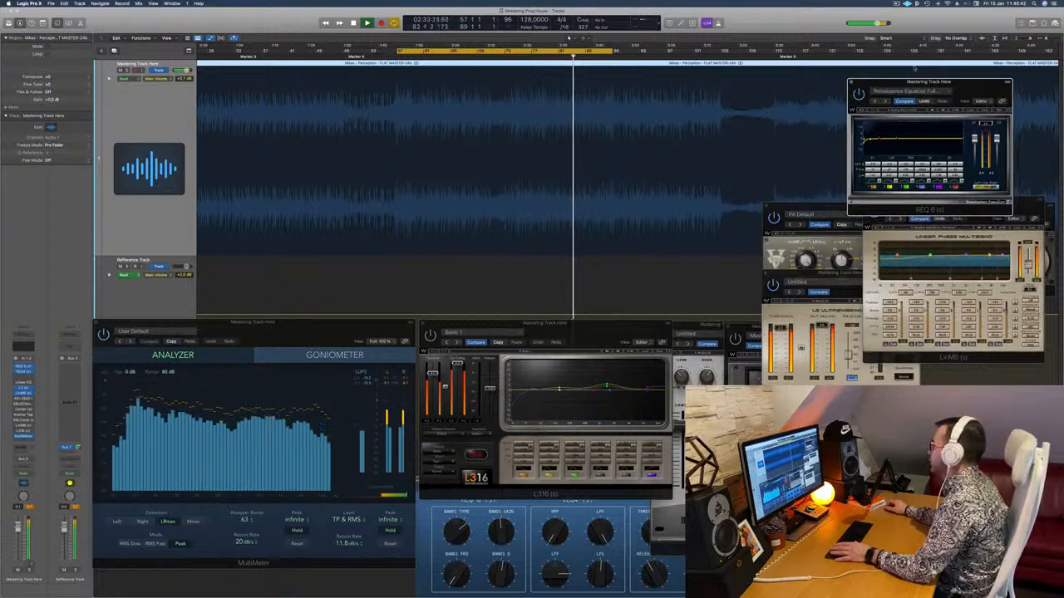
{"action": "left_click_drag", "start_coordinate": [929, 82], "coordinate": [866, 54]}
{"action": "left_click_drag", "start_coordinate": [956, 219], "coordinate": [877, 297]}
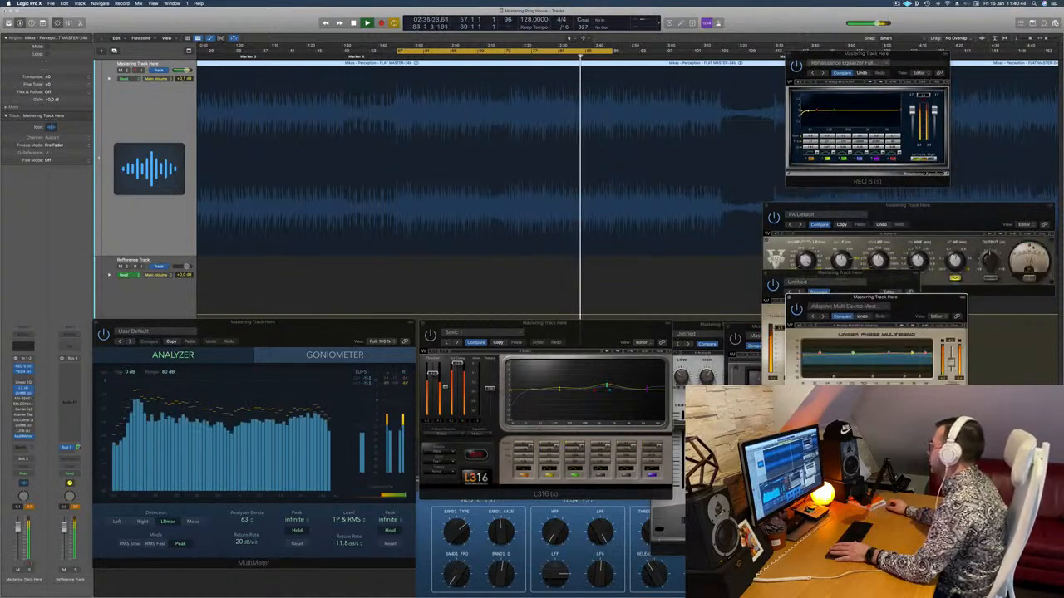
{"action": "left_click", "coordinate": [1029, 254]}
{"action": "left_click_drag", "start_coordinate": [1011, 213], "coordinate": [1016, 180]}
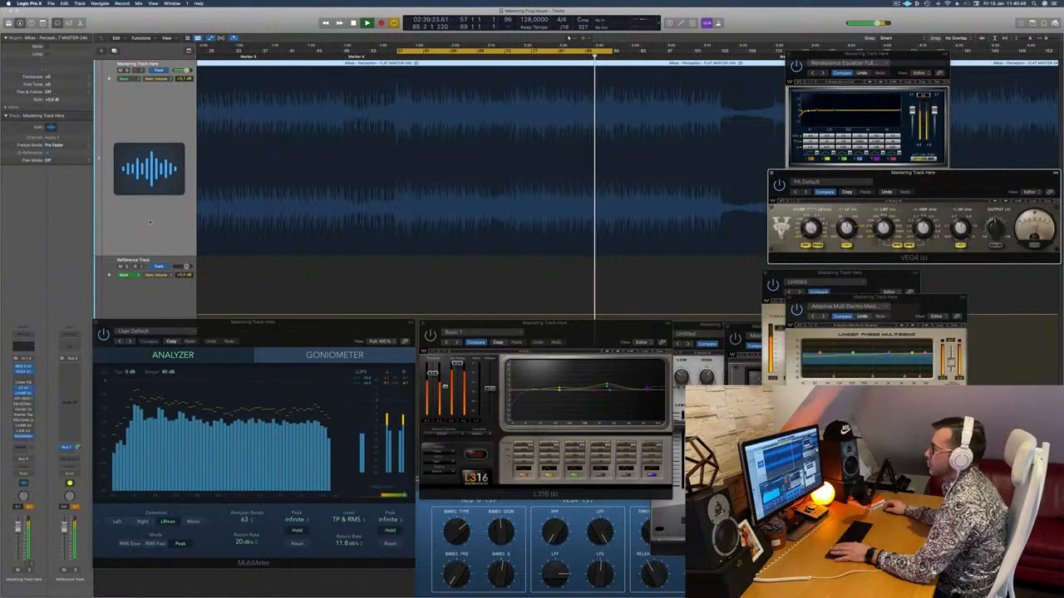
Restart the loop and open the API-2500 compressor from the mastering track's inserts, placing it over the waveform.
{"action": "key", "text": "space"}
{"action": "key", "text": "space"}
{"action": "left_click", "coordinate": [26, 400]}
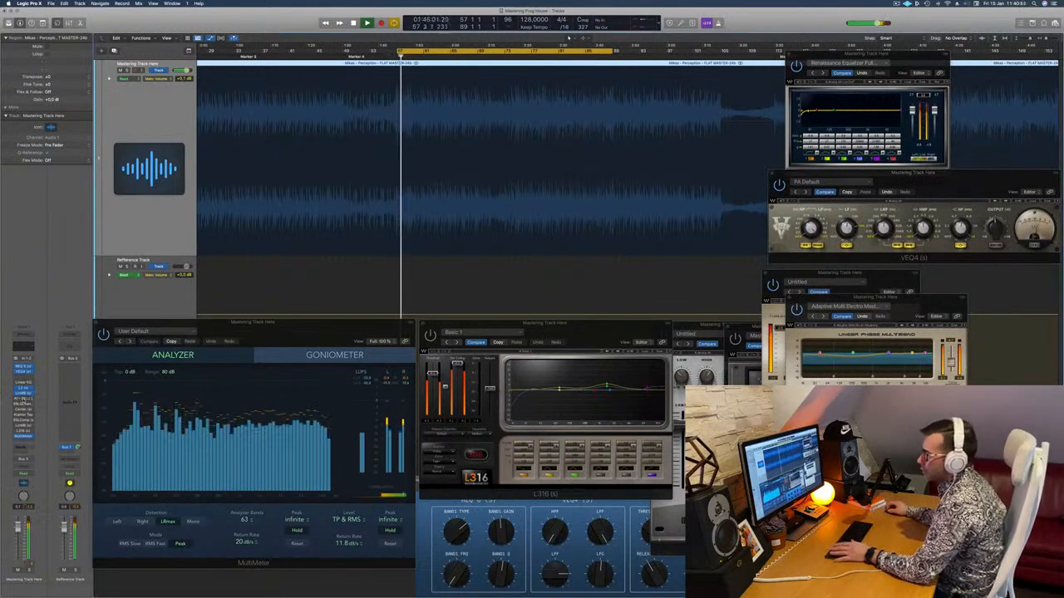
{"action": "left_click_drag", "start_coordinate": [471, 92], "coordinate": [479, 114]}
{"action": "key", "text": "space"}
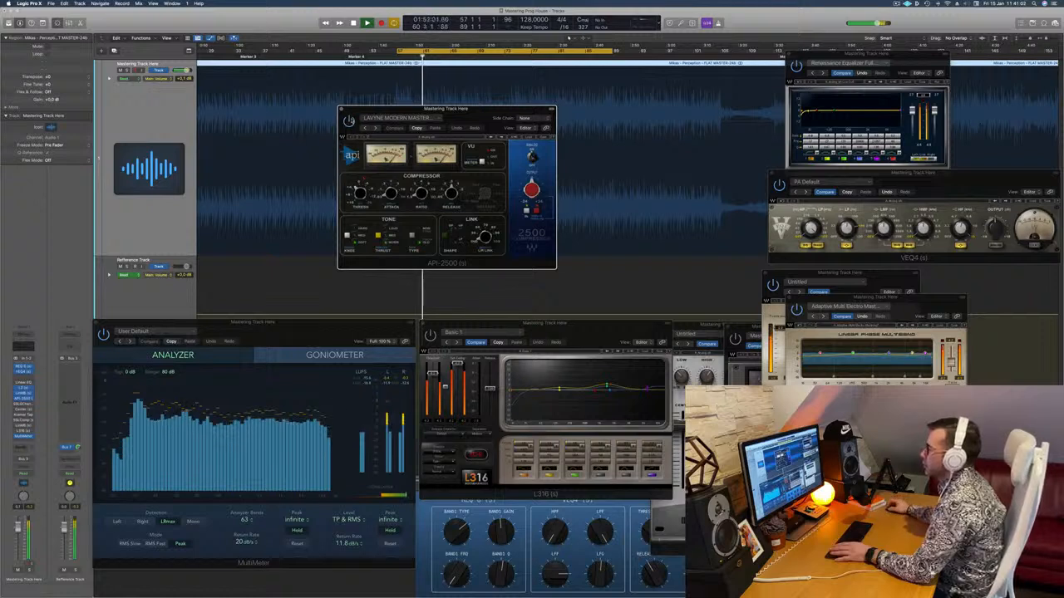
Move the API-2500 down onto the L316 while the loop plays, reset the mastering channel's peak reading, and close the compressor window.
{"action": "left_click_drag", "start_coordinate": [467, 115], "coordinate": [476, 120]}
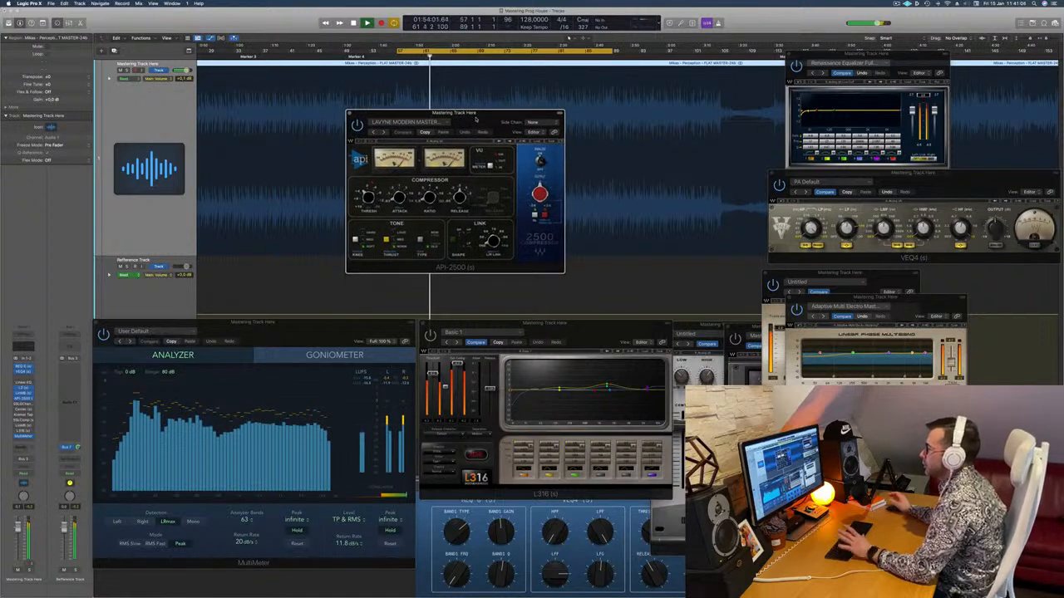
{"action": "left_click_drag", "start_coordinate": [476, 119], "coordinate": [642, 234]}
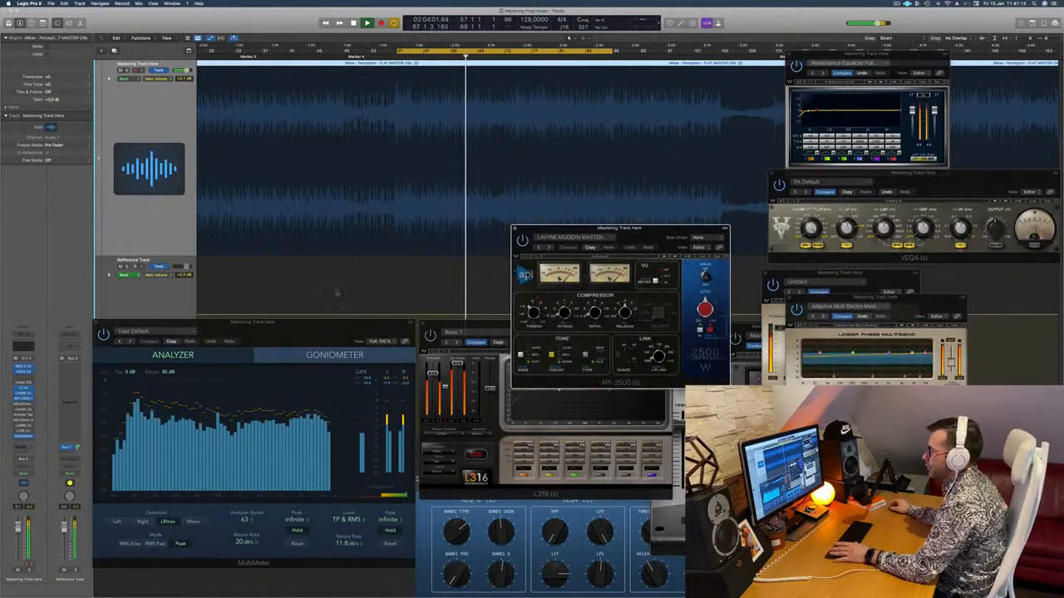
{"action": "left_click_drag", "start_coordinate": [641, 233], "coordinate": [629, 234]}
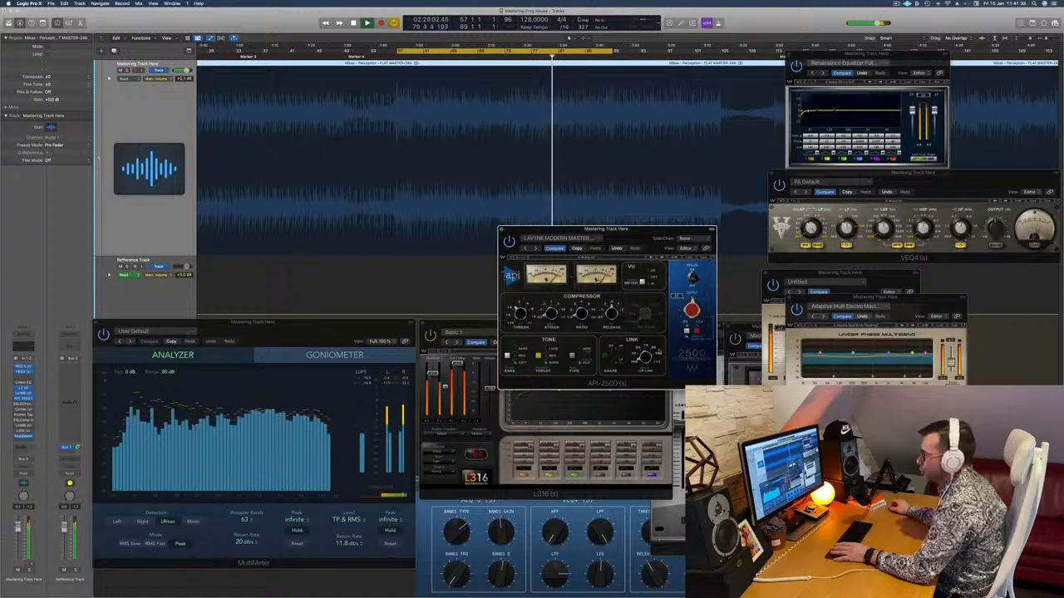
{"action": "left_click", "coordinate": [32, 508]}
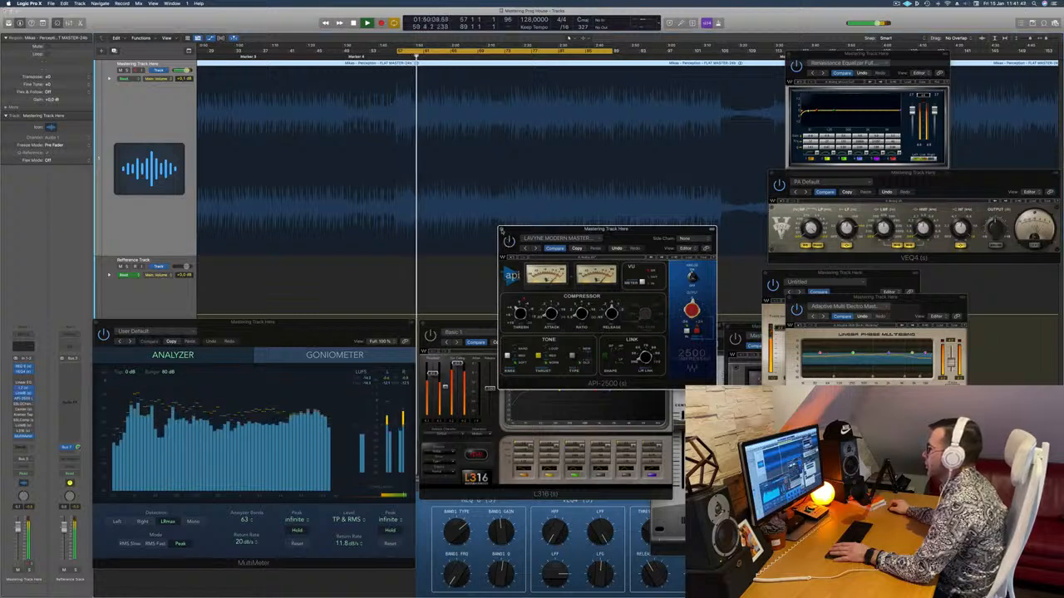
{"action": "left_click", "coordinate": [501, 229]}
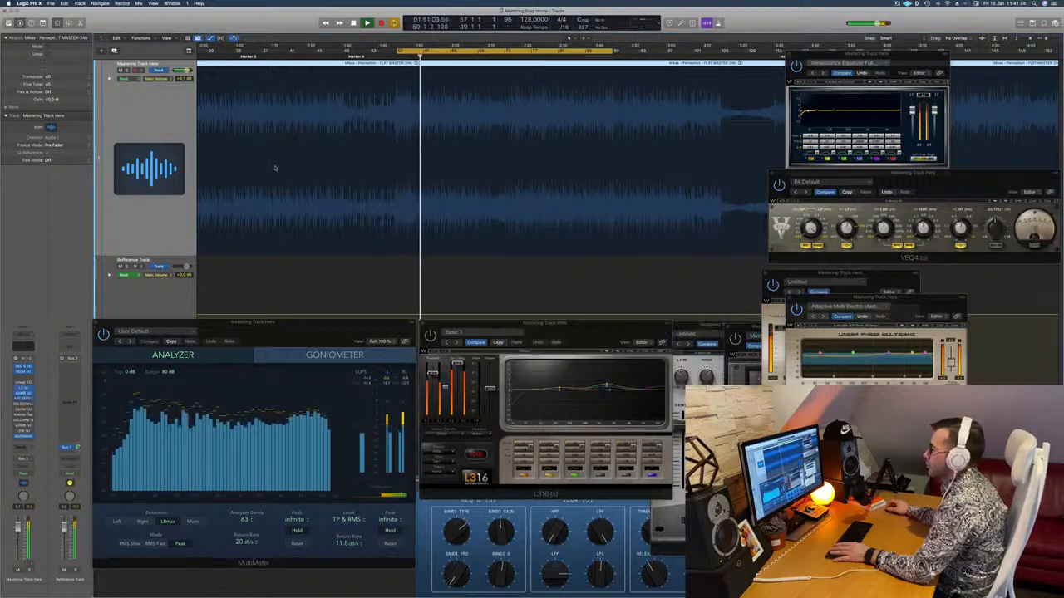
Open the SSLGChannel from the mastering track's inserts, place it across the waveform and L316, and restart the loop.
{"action": "left_click", "coordinate": [24, 405]}
{"action": "left_click_drag", "start_coordinate": [802, 330], "coordinate": [587, 201]}
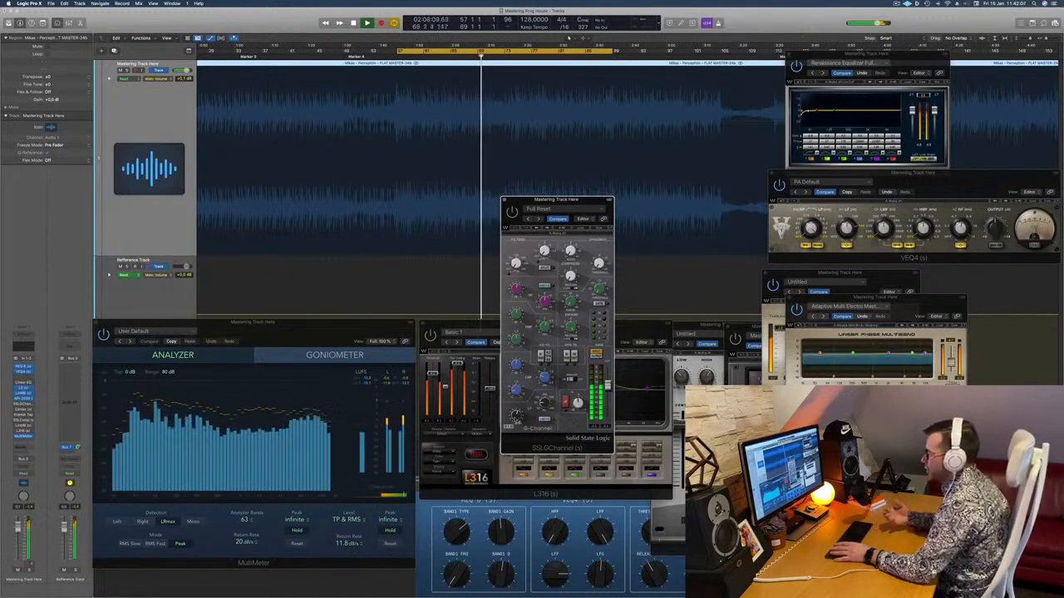
{"action": "left_click_drag", "start_coordinate": [582, 199], "coordinate": [493, 188]}
{"action": "key", "text": "space"}
{"action": "key", "text": "space"}
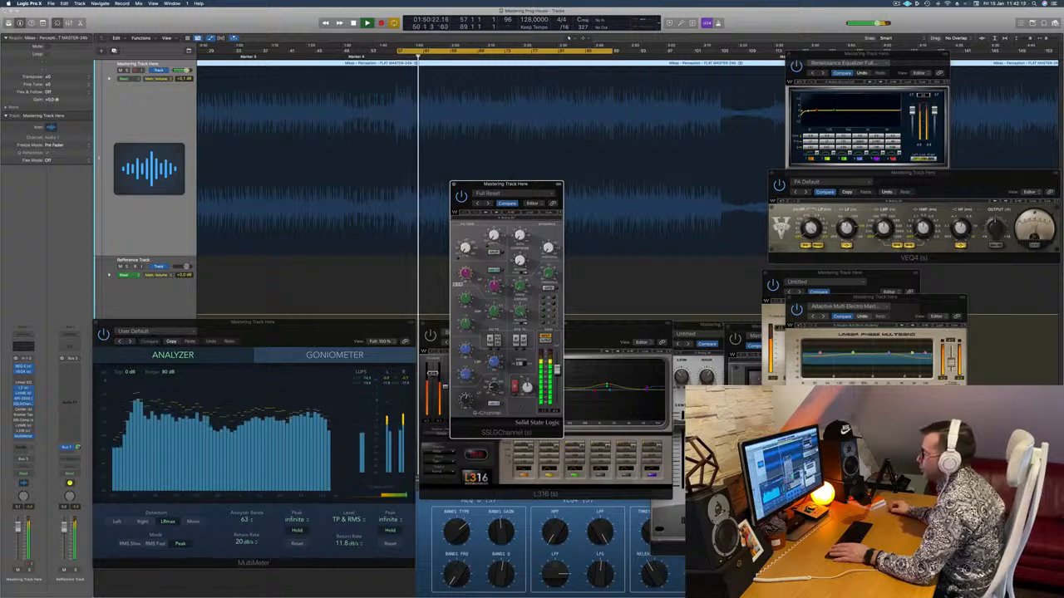
Shift the SSLGChannel window in stages toward the VEQ4 while auditioning the loop.
{"action": "left_click_drag", "start_coordinate": [485, 184], "coordinate": [489, 178]}
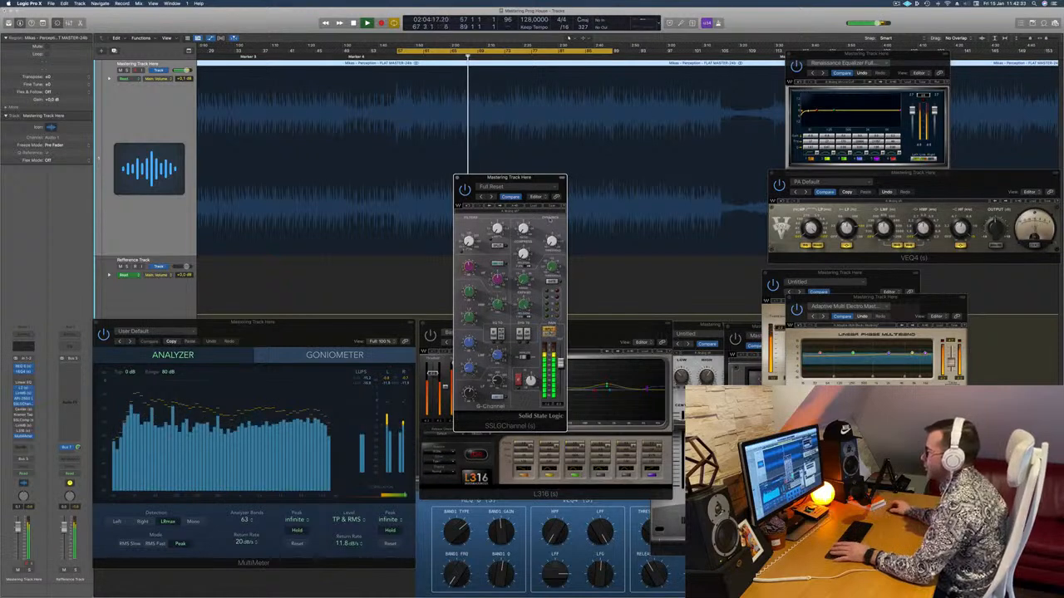
{"action": "left_click_drag", "start_coordinate": [541, 184], "coordinate": [593, 164]}
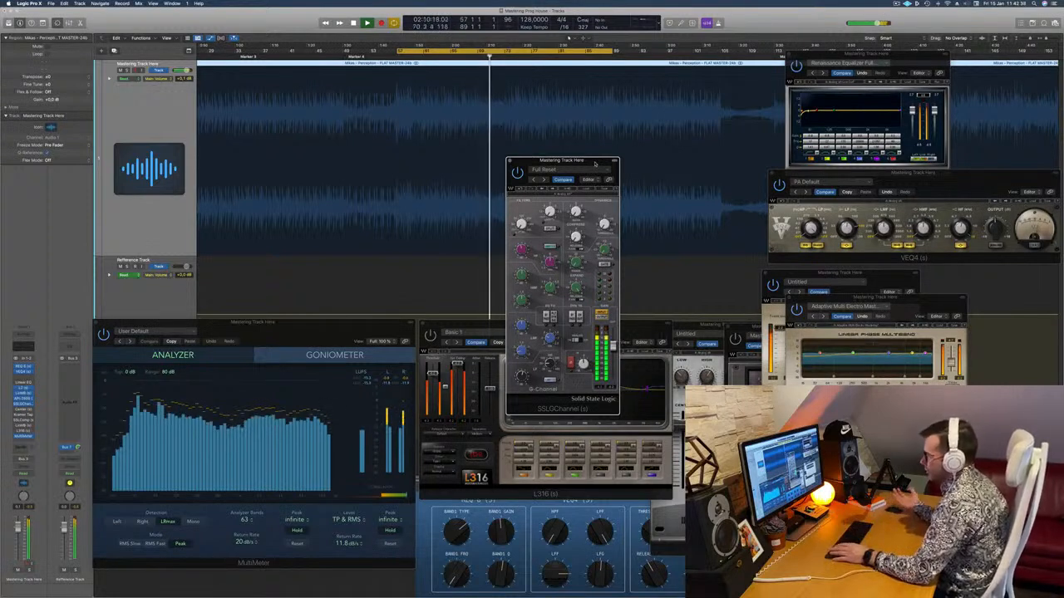
{"action": "left_click_drag", "start_coordinate": [594, 164], "coordinate": [620, 153]}
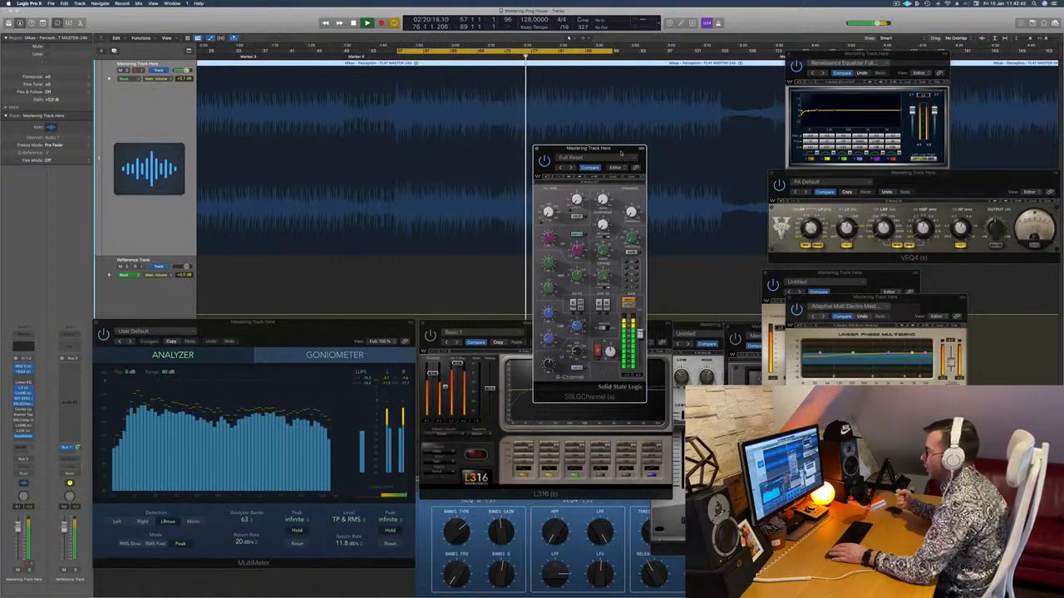
{"action": "left_click_drag", "start_coordinate": [613, 152], "coordinate": [646, 148]}
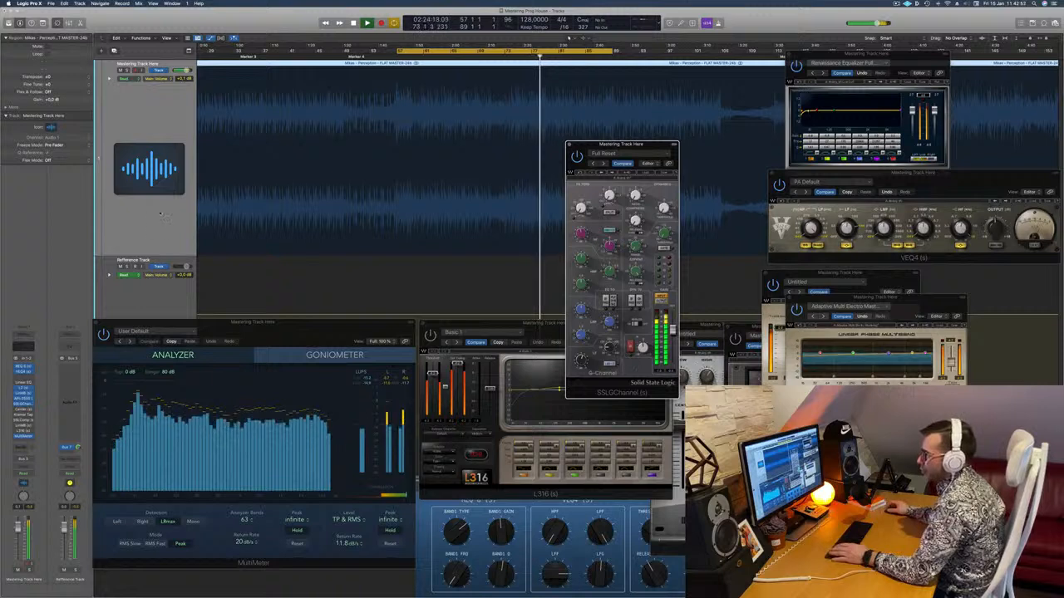
Restart the loop, bring up the Center plug-in from the mastering track's inserts, and place its window beside the SSLGChannel.
{"action": "key", "text": "space"}
{"action": "key", "text": "space"}
{"action": "left_click", "coordinate": [24, 409]}
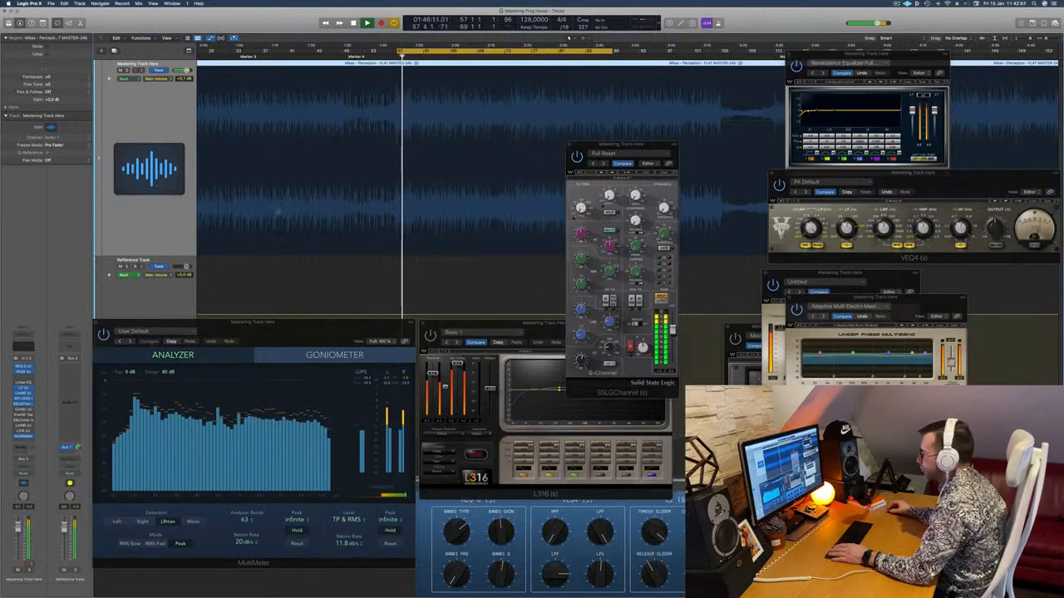
{"action": "left_click", "coordinate": [23, 411]}
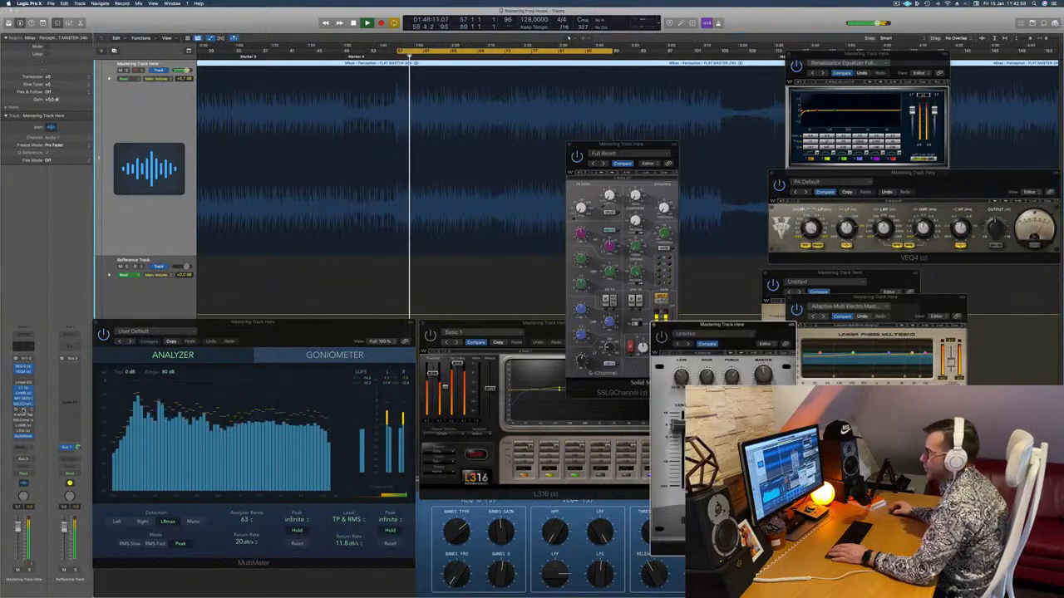
{"action": "left_click_drag", "start_coordinate": [754, 326], "coordinate": [543, 224]}
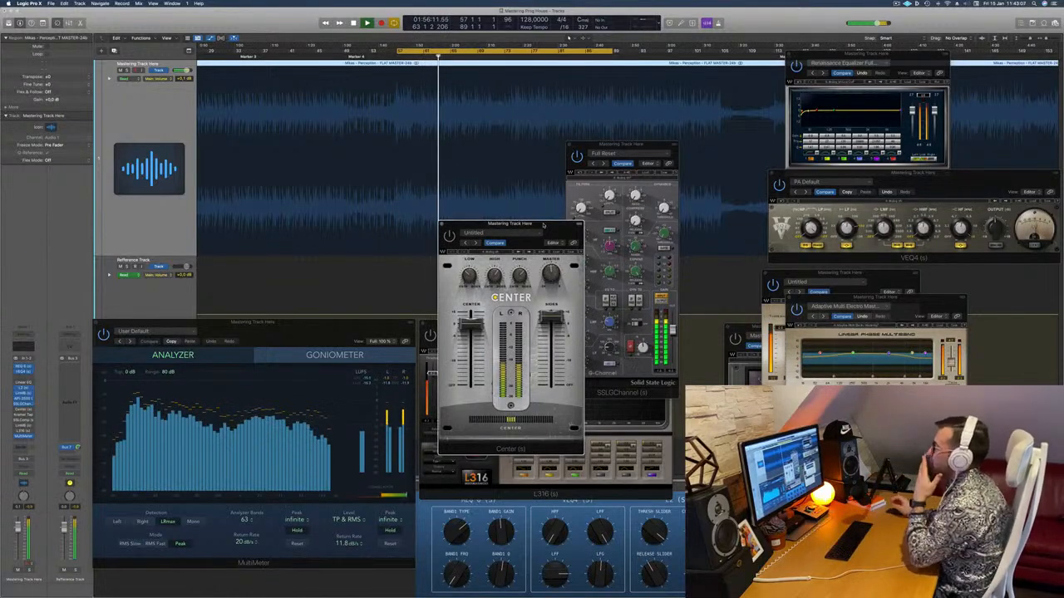
{"action": "left_click_drag", "start_coordinate": [544, 225], "coordinate": [502, 153]}
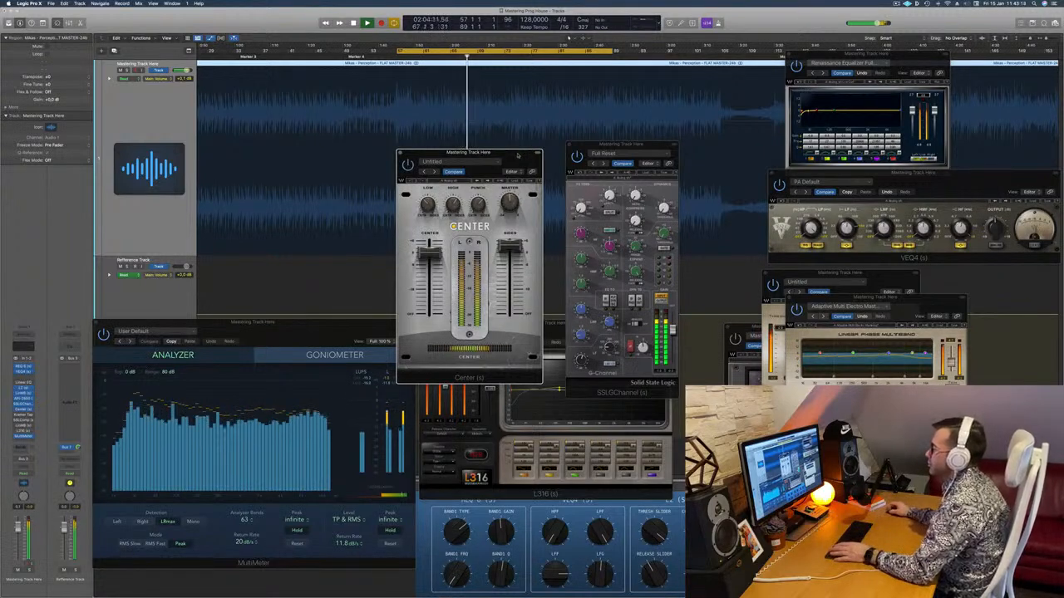
Restart the loop and nudge the Center window closer to the SSLGChannel.
{"action": "key", "text": "space"}
{"action": "key", "text": "space"}
{"action": "mouse_move", "coordinate": [520, 155]}
{"action": "left_mouse_down"}
{"action": "mouse_move", "coordinate": [555, 156]}
{"action": "mouse_move", "coordinate": [524, 159]}
{"action": "left_mouse_up"}
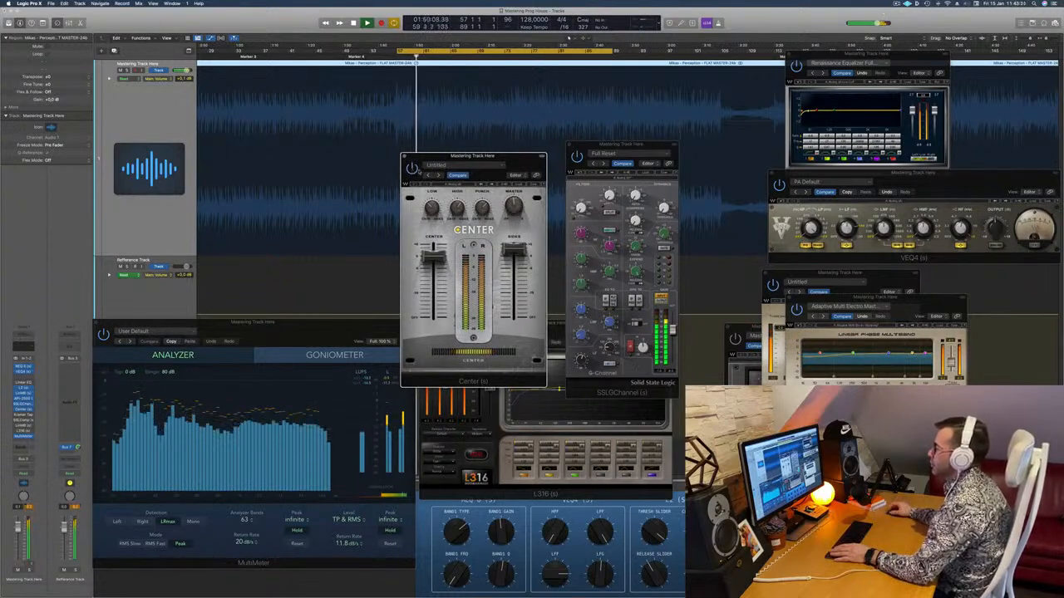
{"action": "left_click_drag", "start_coordinate": [522, 161], "coordinate": [527, 162]}
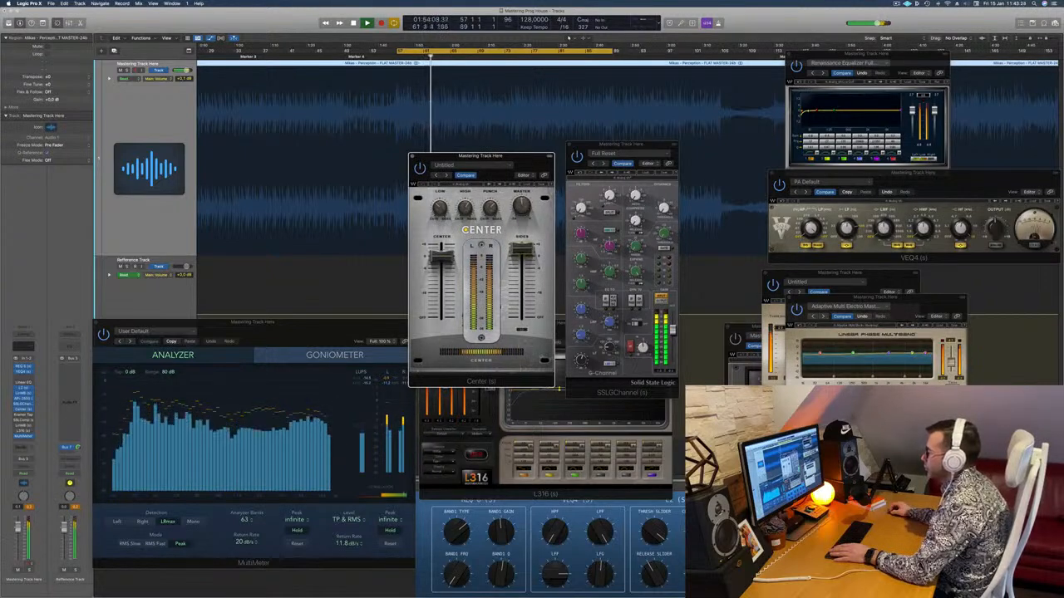
Reset the mastering channel's peak reading, replay the loop toggling Center's bypass, and move its window over the SSLGChannel.
{"action": "left_click", "coordinate": [30, 508]}
{"action": "key", "text": "space"}
{"action": "key", "text": "space"}
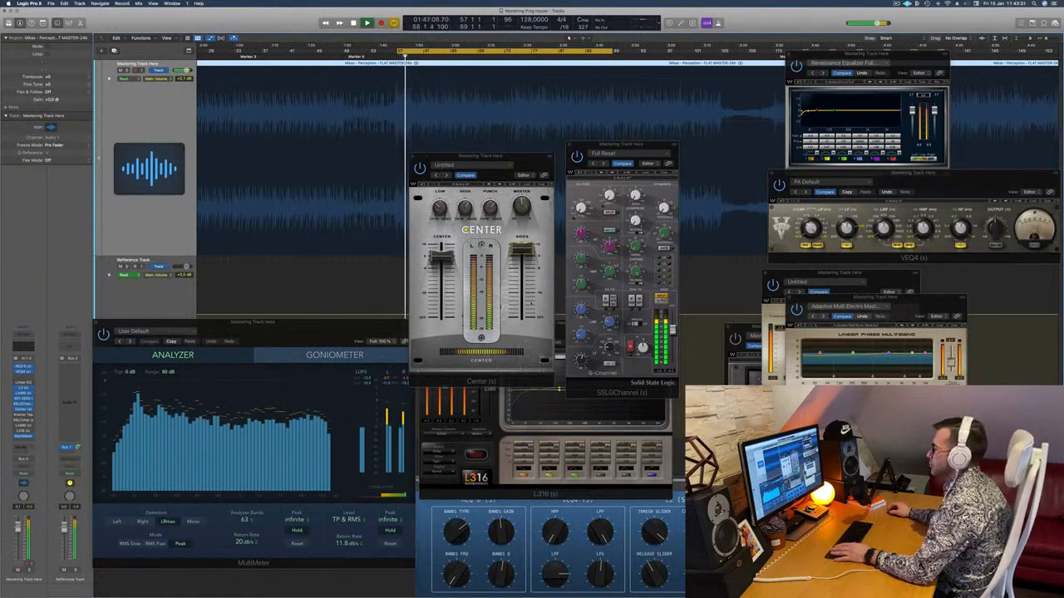
{"action": "left_click", "coordinate": [418, 169]}
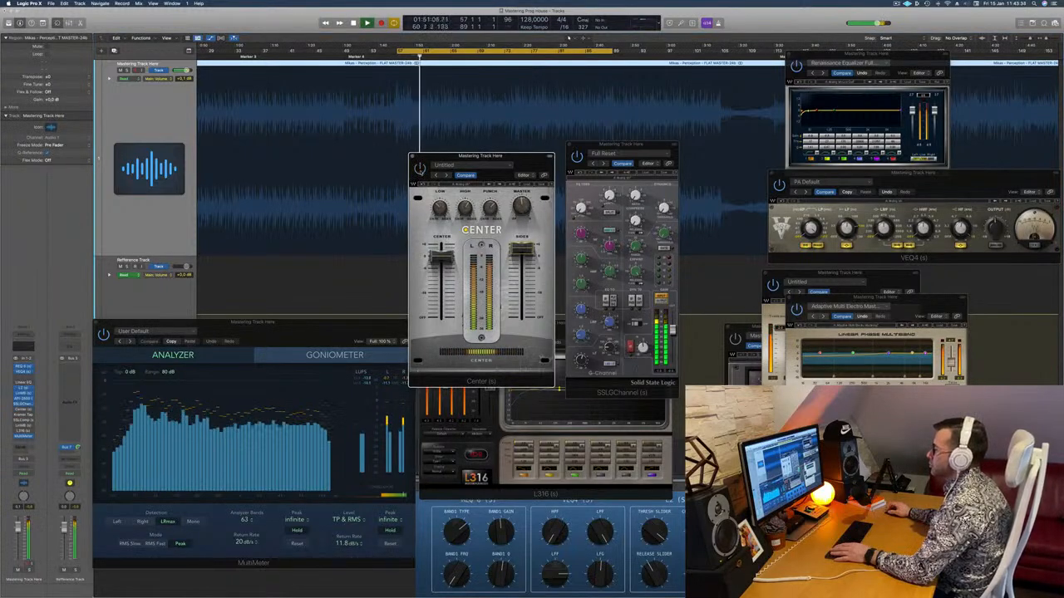
{"action": "left_click_drag", "start_coordinate": [538, 160], "coordinate": [656, 179]}
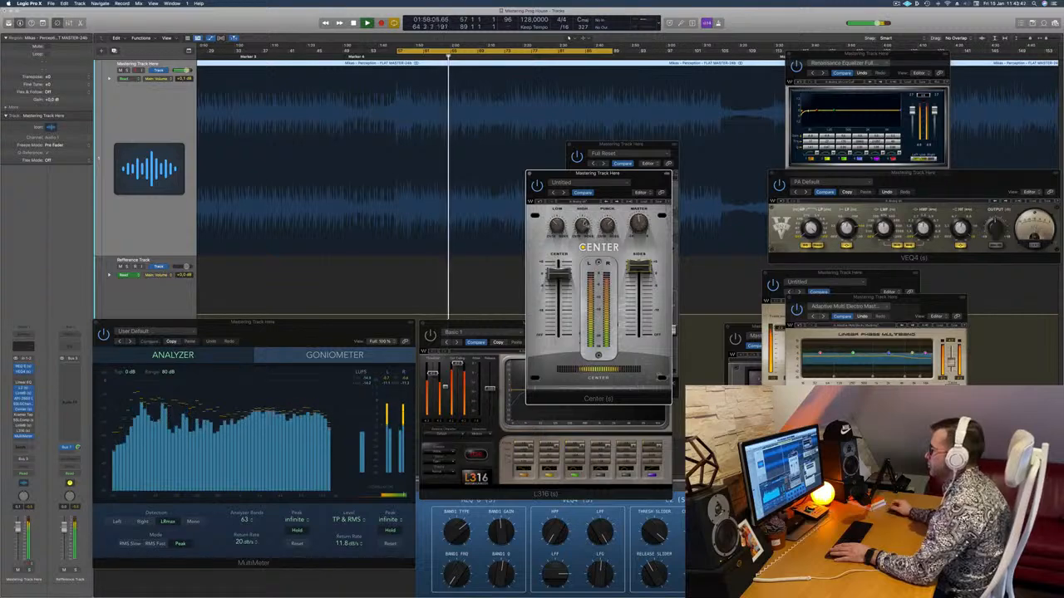
Move Center over the SSLGChannel, bring up Kramer Tape and SSLComp from the mastering track's inserts, and leave only SSLComp open in front of Center.
{"action": "left_click_drag", "start_coordinate": [652, 183], "coordinate": [717, 194]}
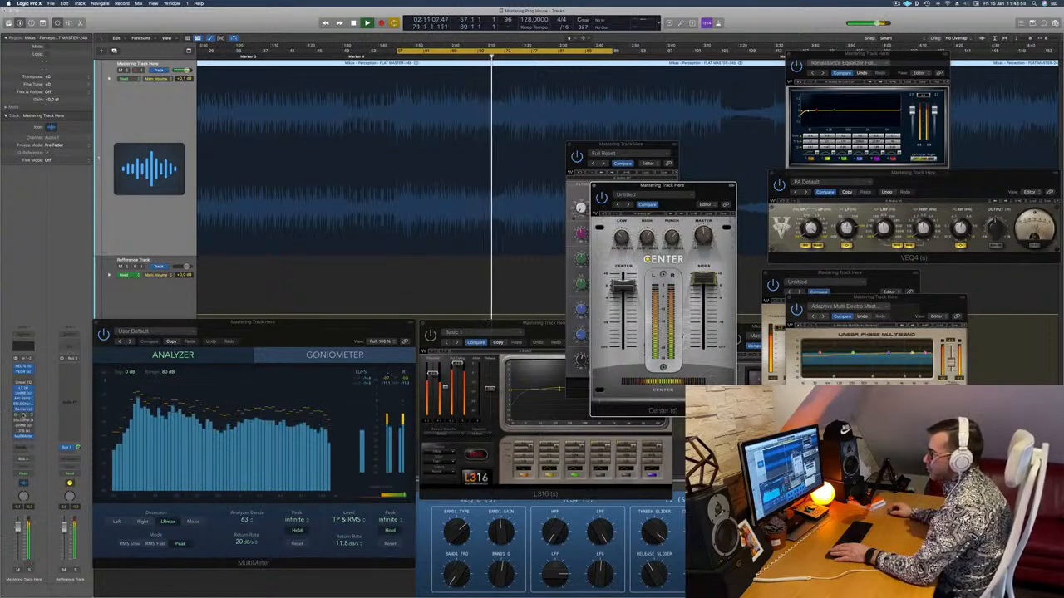
{"action": "left_click", "coordinate": [23, 415]}
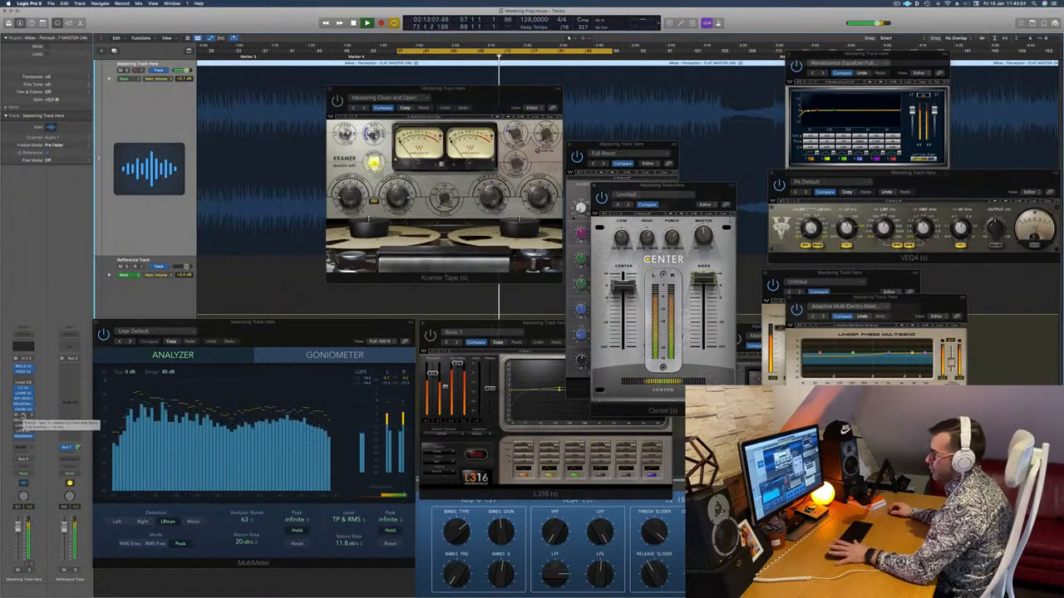
{"action": "left_click", "coordinate": [21, 422]}
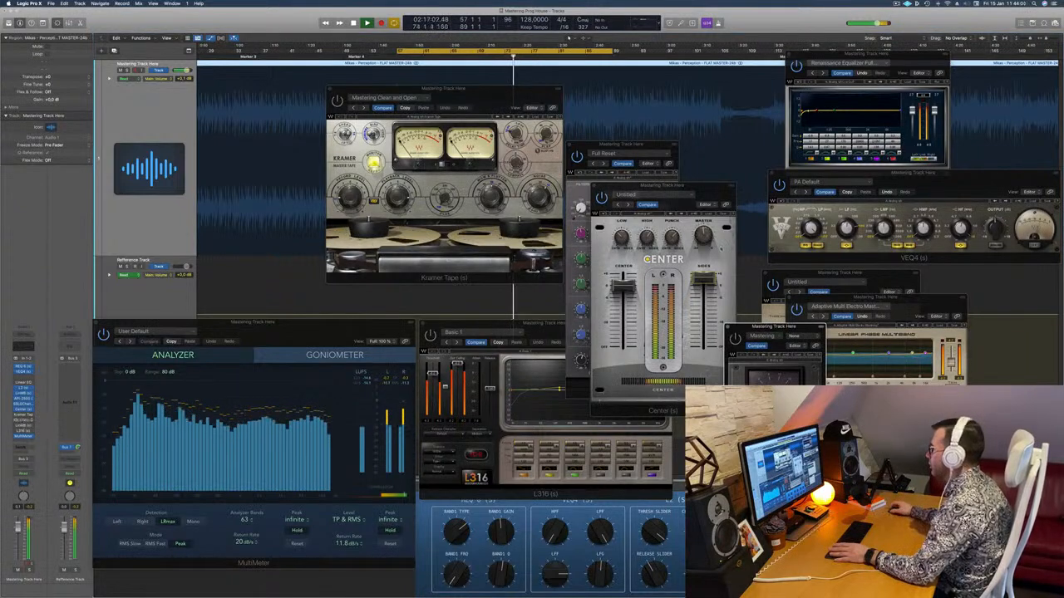
{"action": "left_click_drag", "start_coordinate": [804, 327], "coordinate": [768, 112]}
{"action": "key", "text": "super+w"}
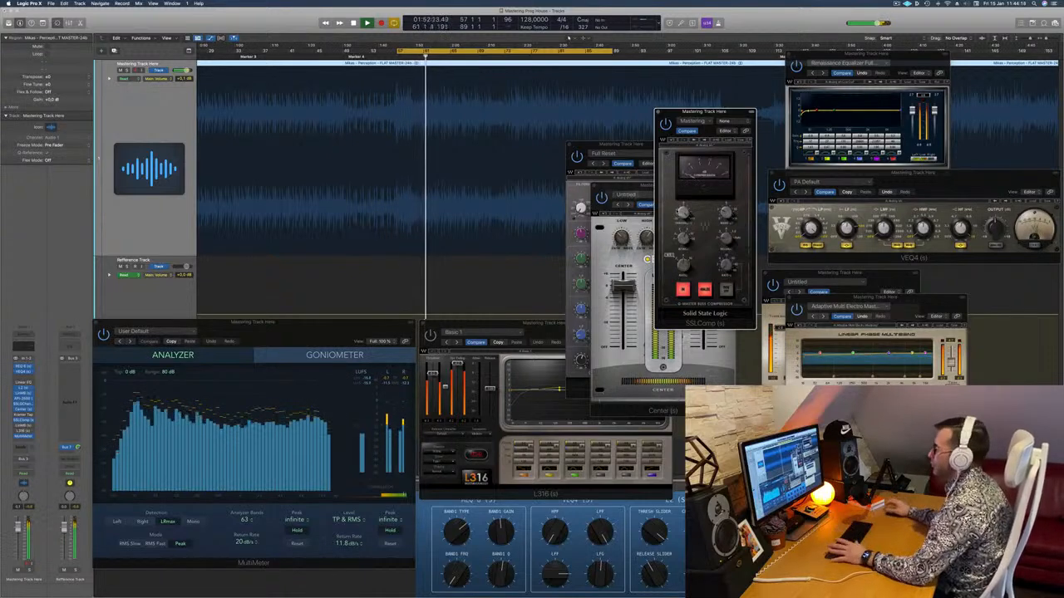
Shift the SSLComp window in stages over the SSLGChannel while auditioning the loop.
{"action": "left_click_drag", "start_coordinate": [739, 115], "coordinate": [625, 139]}
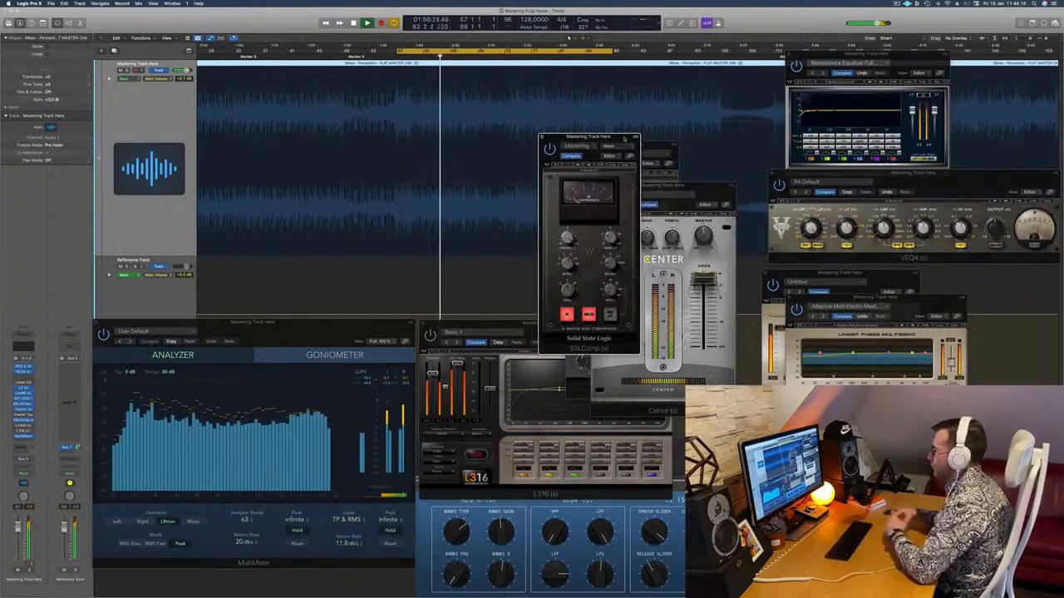
{"action": "left_click_drag", "start_coordinate": [624, 138], "coordinate": [610, 135]}
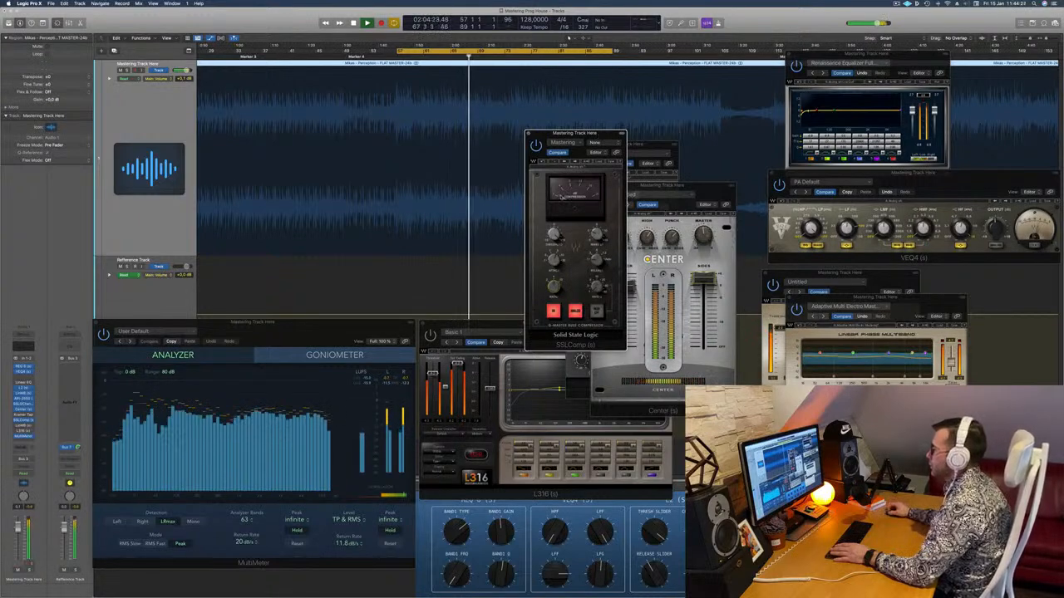
{"action": "left_click_drag", "start_coordinate": [621, 135], "coordinate": [660, 131]}
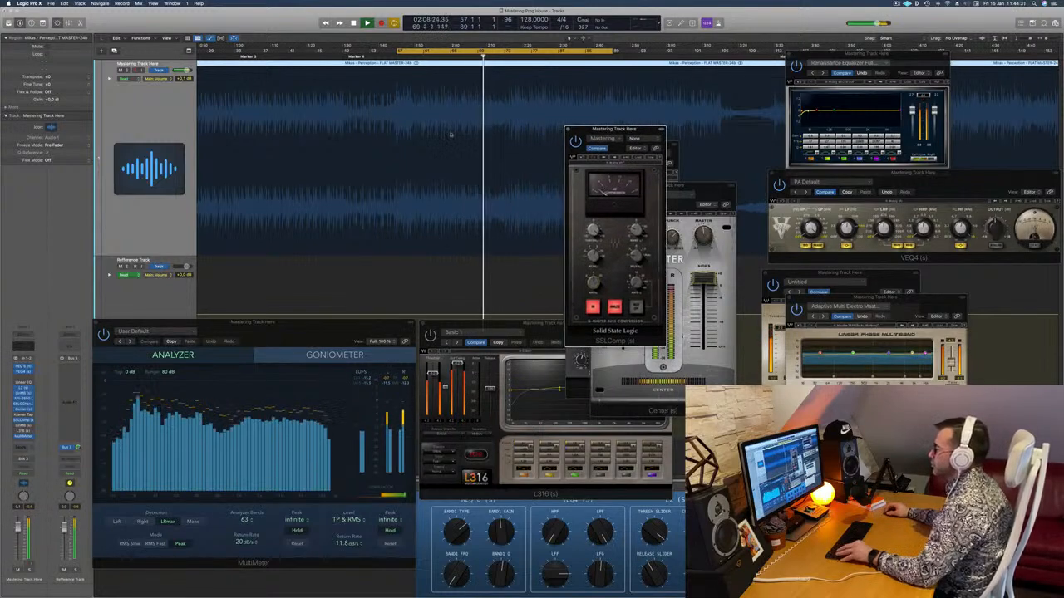
Bring up the LinMB with the Multi Opto Mastering preset, place its window beside SSLComp, and restart the loop.
{"action": "key", "text": "super+Left"}
{"action": "key", "text": "super+Left"}
{"action": "key", "text": "super+Left"}
{"action": "key", "text": "super+Left"}
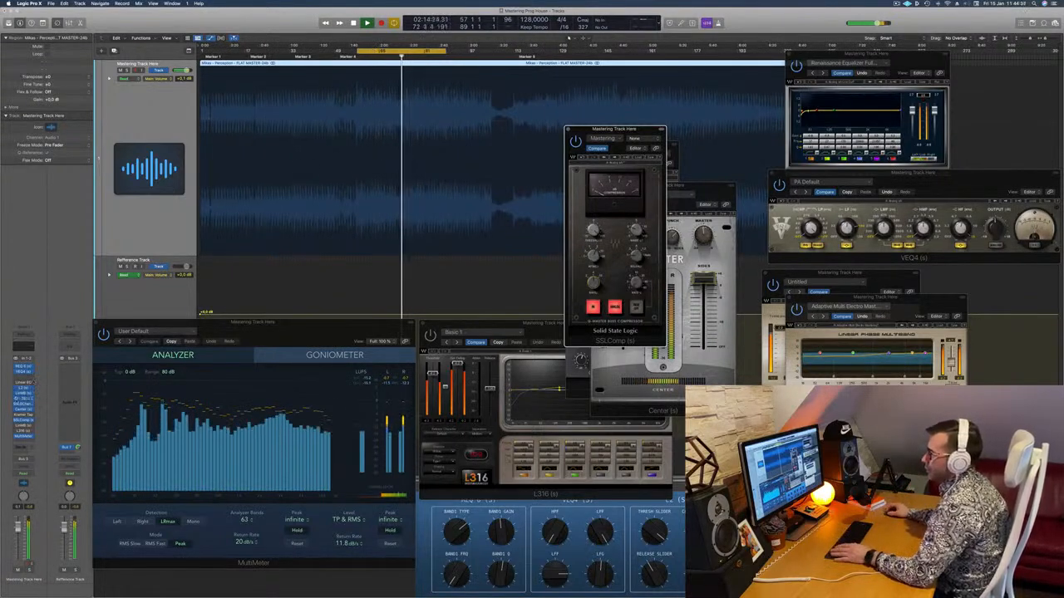
{"action": "left_click", "coordinate": [568, 38]}
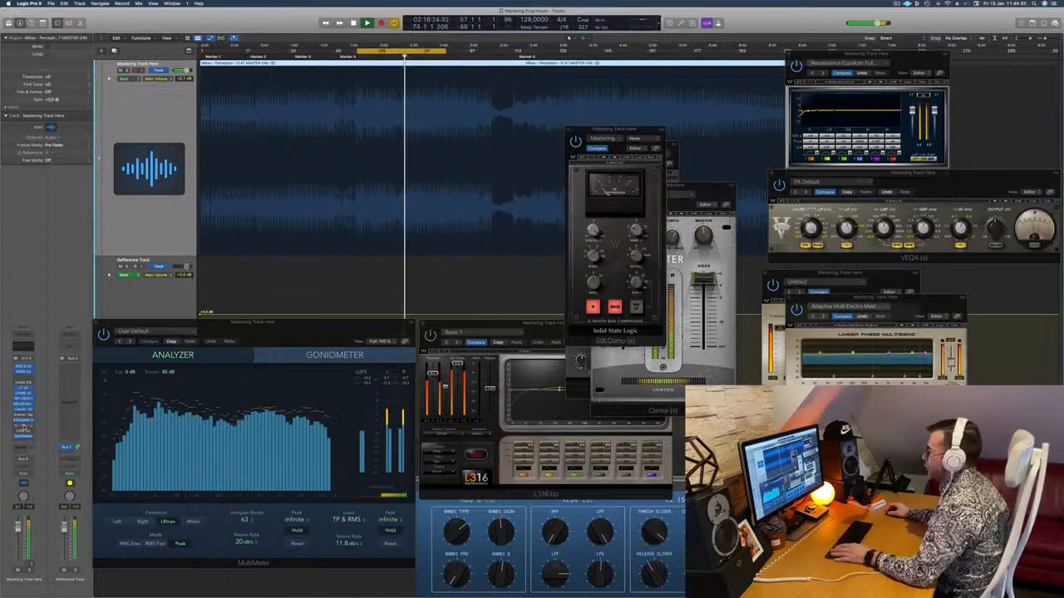
{"action": "left_click", "coordinate": [23, 427]}
{"action": "left_click_drag", "start_coordinate": [833, 368], "coordinate": [524, 181]}
{"action": "key", "text": "space"}
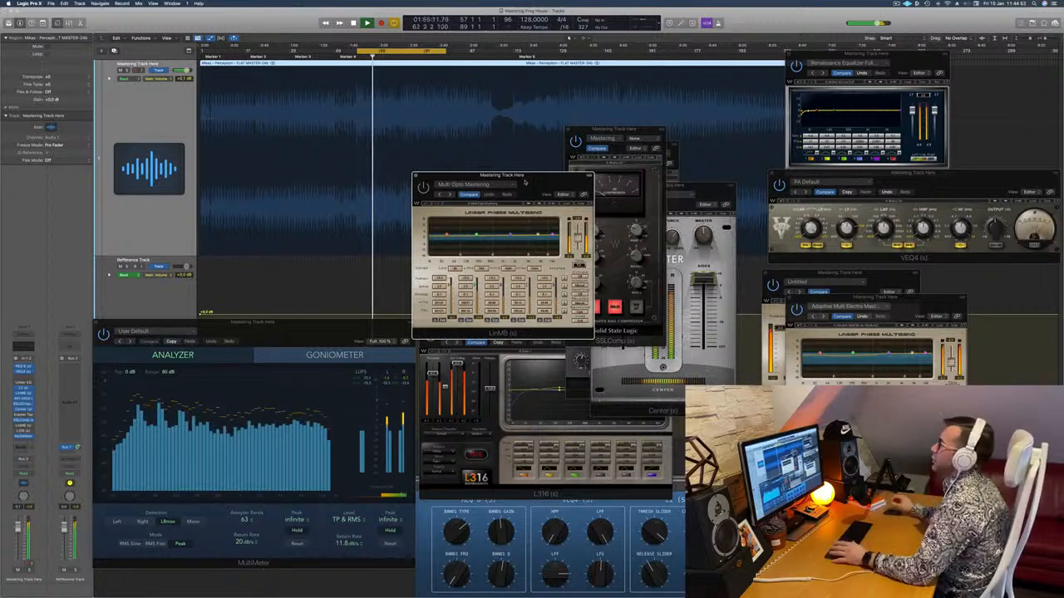
Shift the Multi Opto Mastering LinMB window in stages while the loop plays, and park it between SSLComp and the VEQ4.
{"action": "left_click_drag", "start_coordinate": [525, 181], "coordinate": [539, 216]}
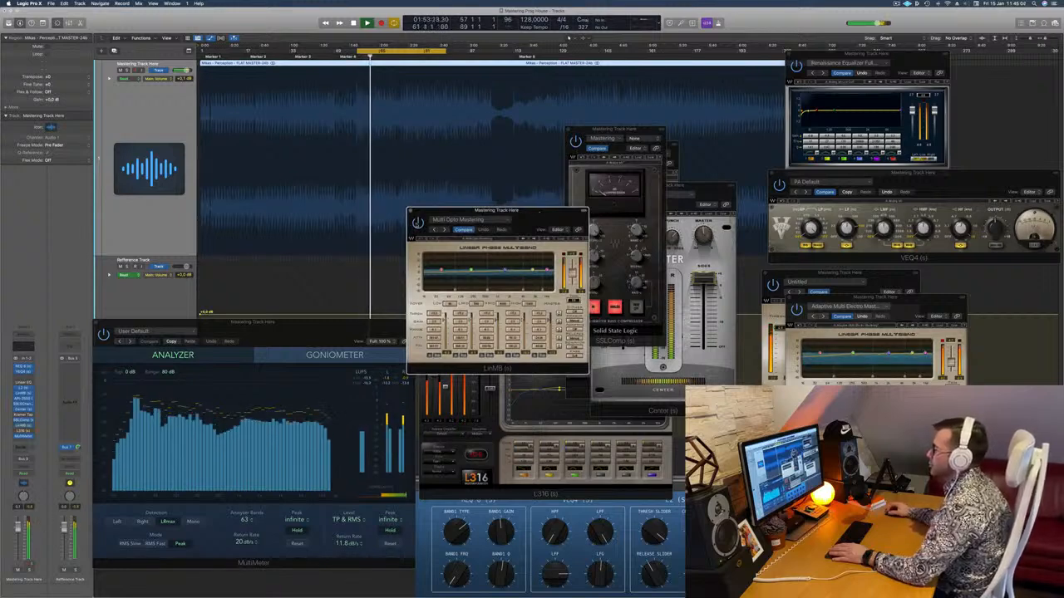
{"action": "left_click_drag", "start_coordinate": [568, 222], "coordinate": [540, 222]}
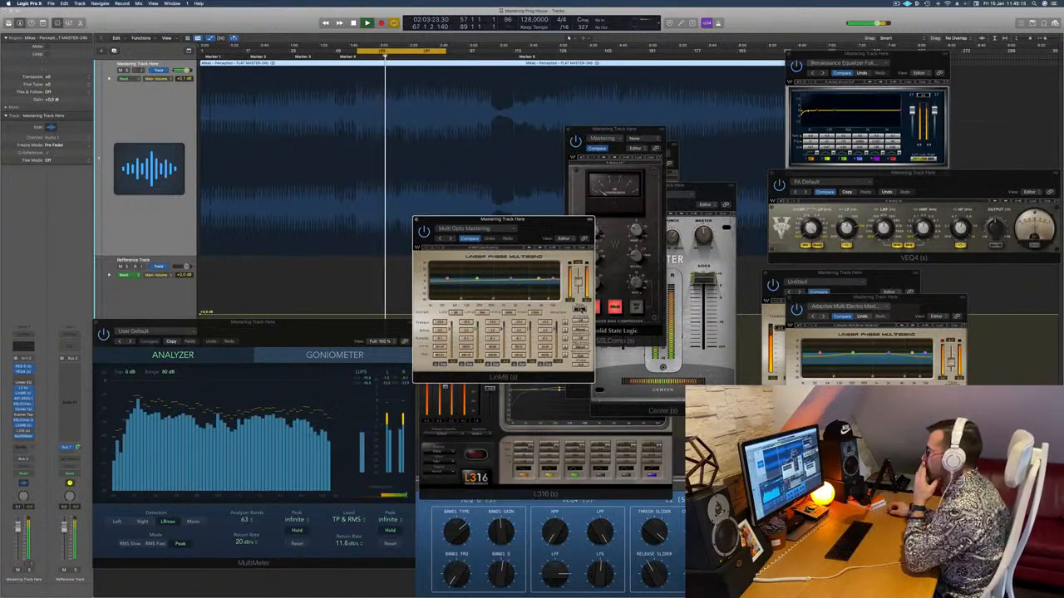
{"action": "left_click_drag", "start_coordinate": [549, 224], "coordinate": [842, 168]}
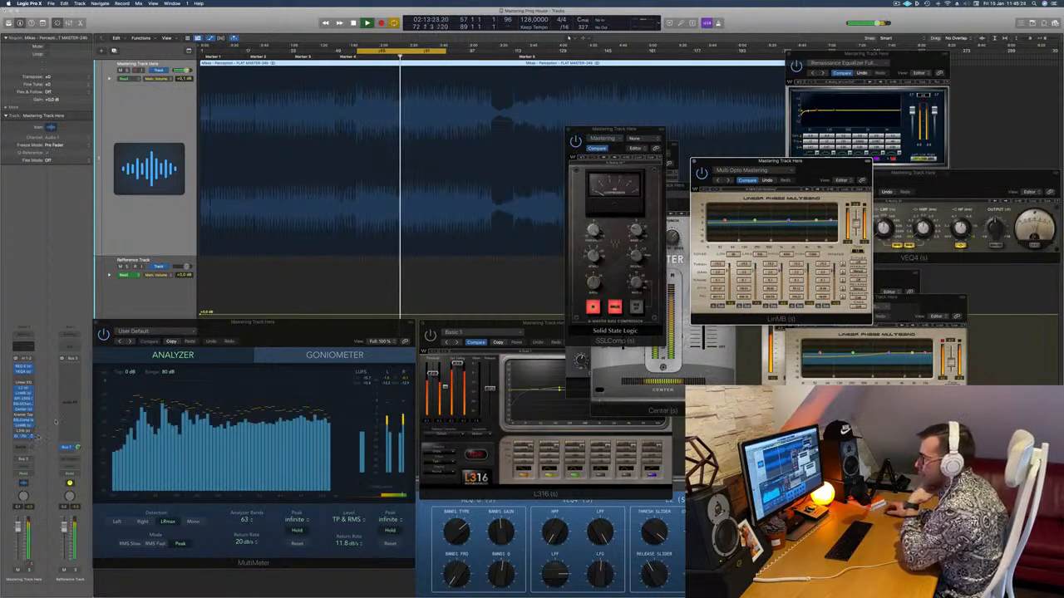
Bring the MultiMeter to the front, place its window nearer to SSLComp, and return focus to SSLComp.
{"action": "left_click", "coordinate": [367, 387]}
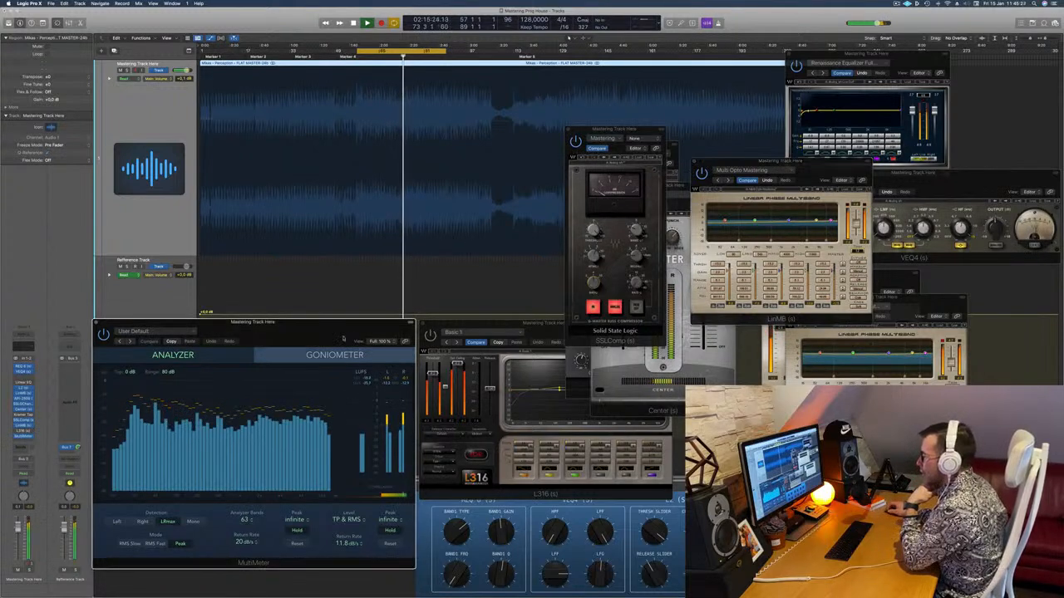
{"action": "left_click_drag", "start_coordinate": [336, 334], "coordinate": [428, 318]}
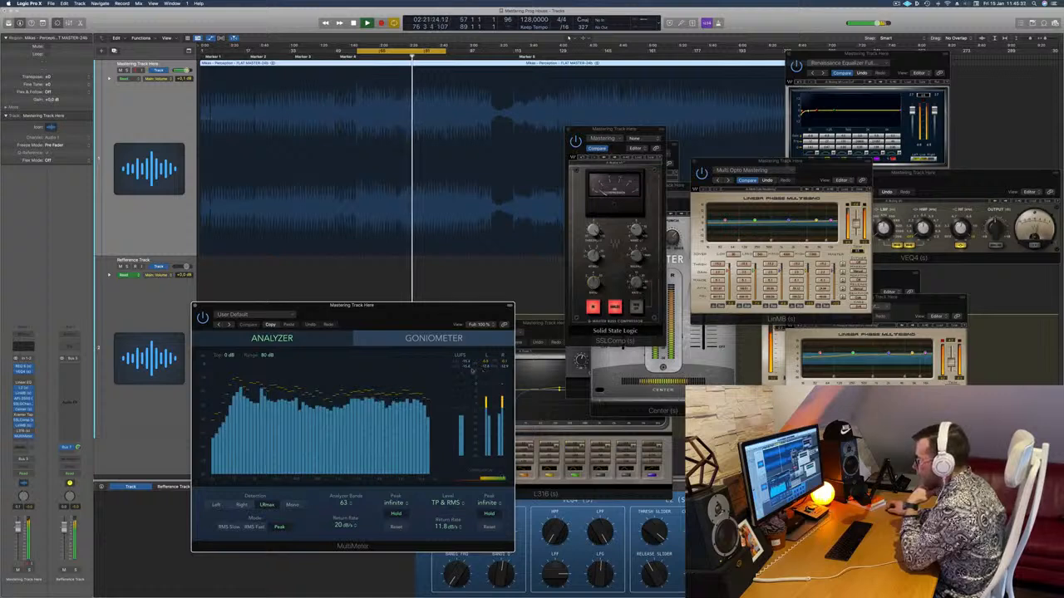
{"action": "left_click_drag", "start_coordinate": [445, 308], "coordinate": [458, 313]}
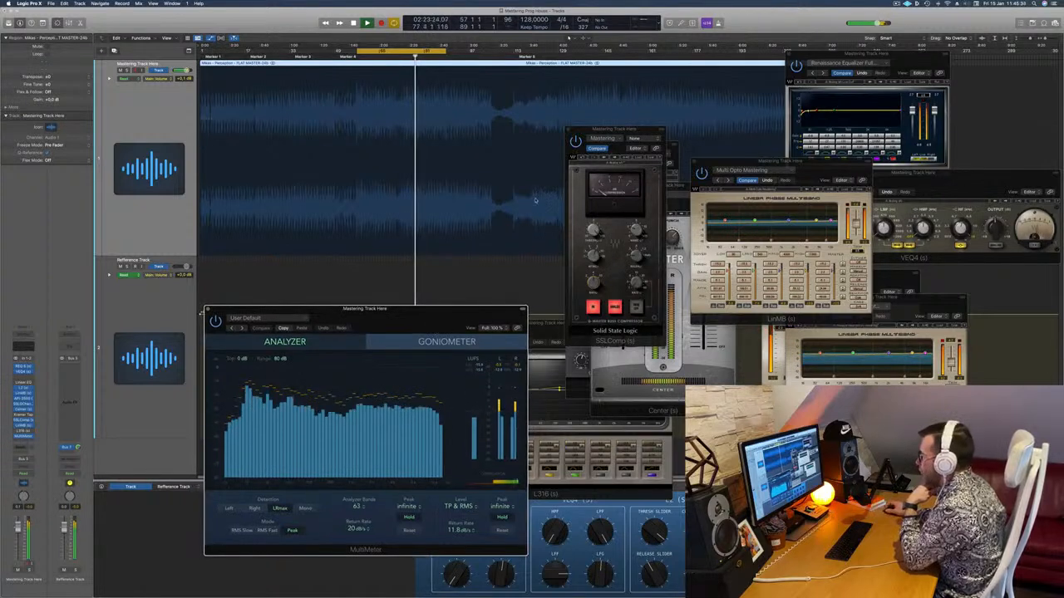
{"action": "left_click", "coordinate": [633, 273]}
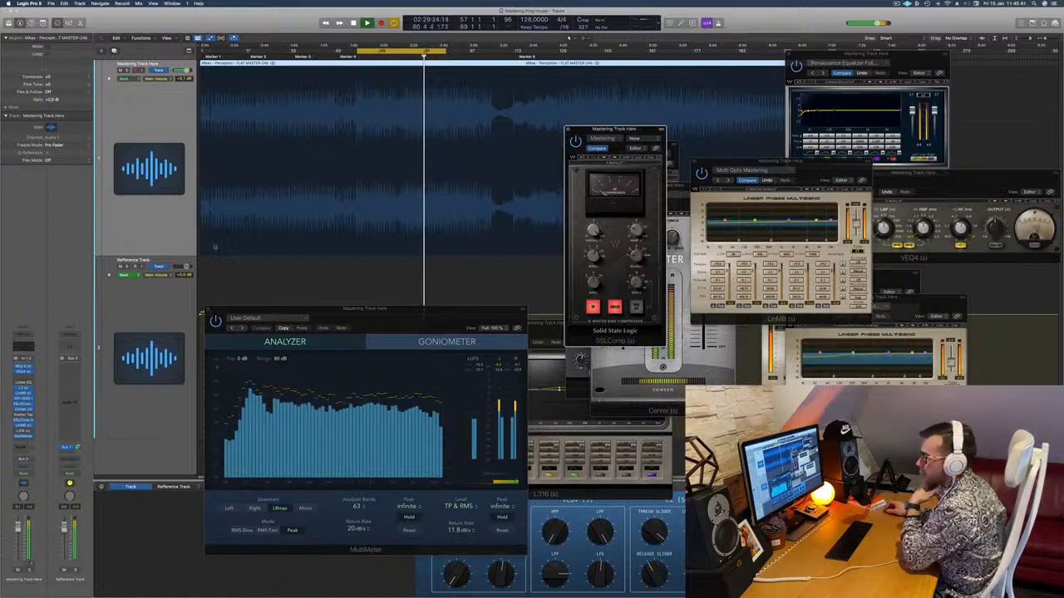
Close and reopen the Multi Opto Mastering LinMB, and nudge the MultiMeter window closer to SSLComp.
{"action": "left_click", "coordinate": [23, 425]}
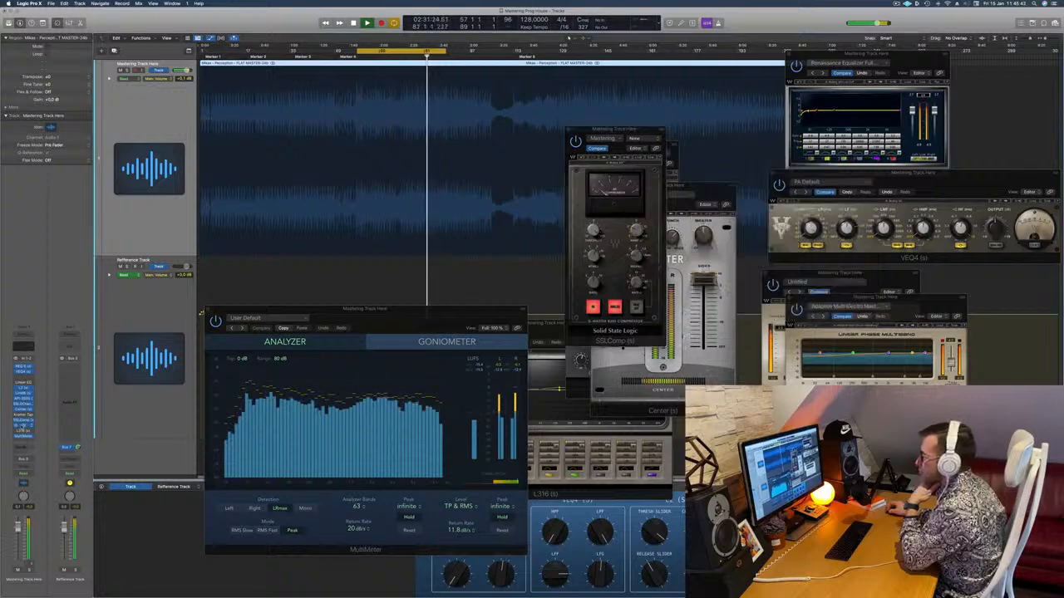
{"action": "left_click", "coordinate": [22, 426]}
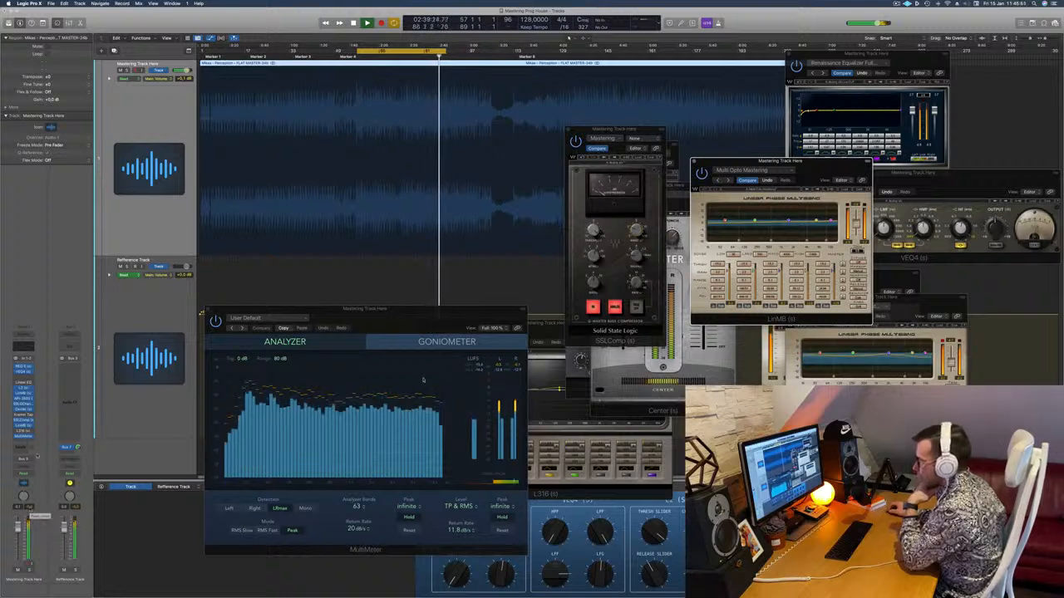
{"action": "left_click_drag", "start_coordinate": [389, 309], "coordinate": [422, 308]}
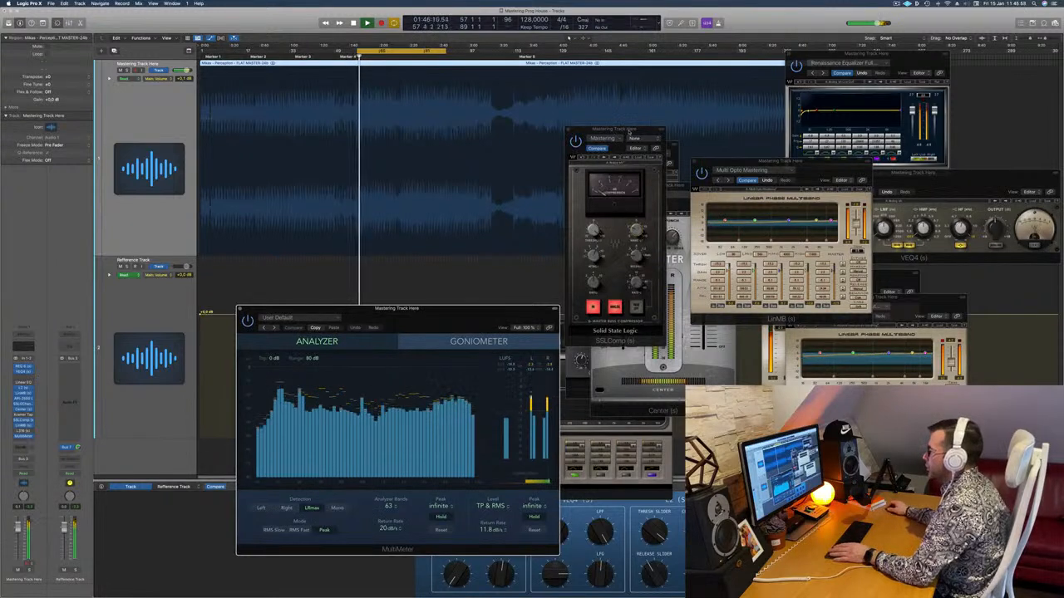
Compare the two LinMB plug-ins side by side, and stack the Multi Opto Mastering window below the Adaptive Multi Electro one.
{"action": "left_click_drag", "start_coordinate": [828, 165], "coordinate": [757, 172]}
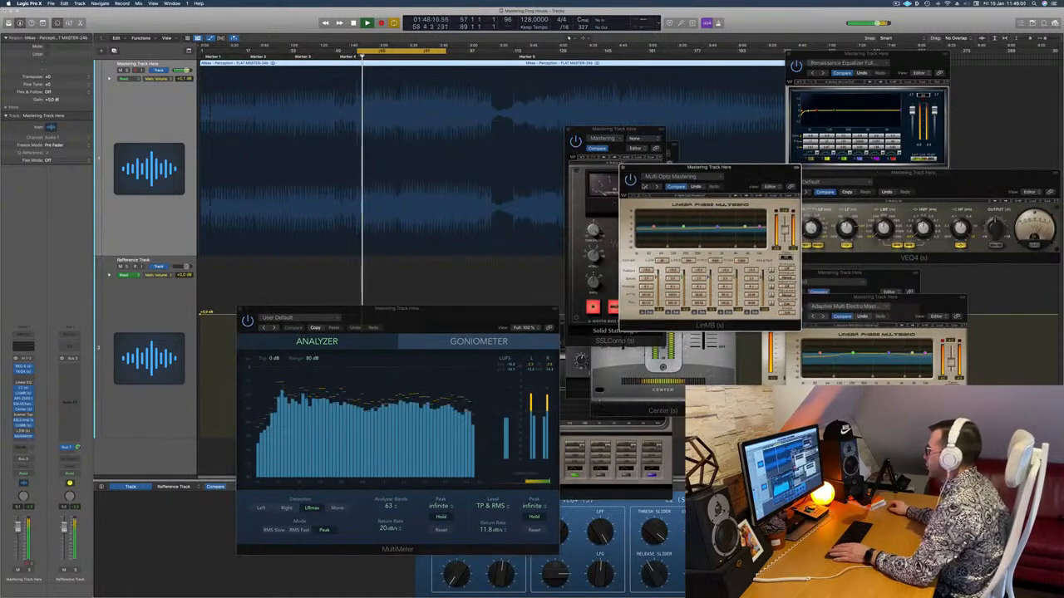
{"action": "left_click_drag", "start_coordinate": [934, 315], "coordinate": [956, 197]}
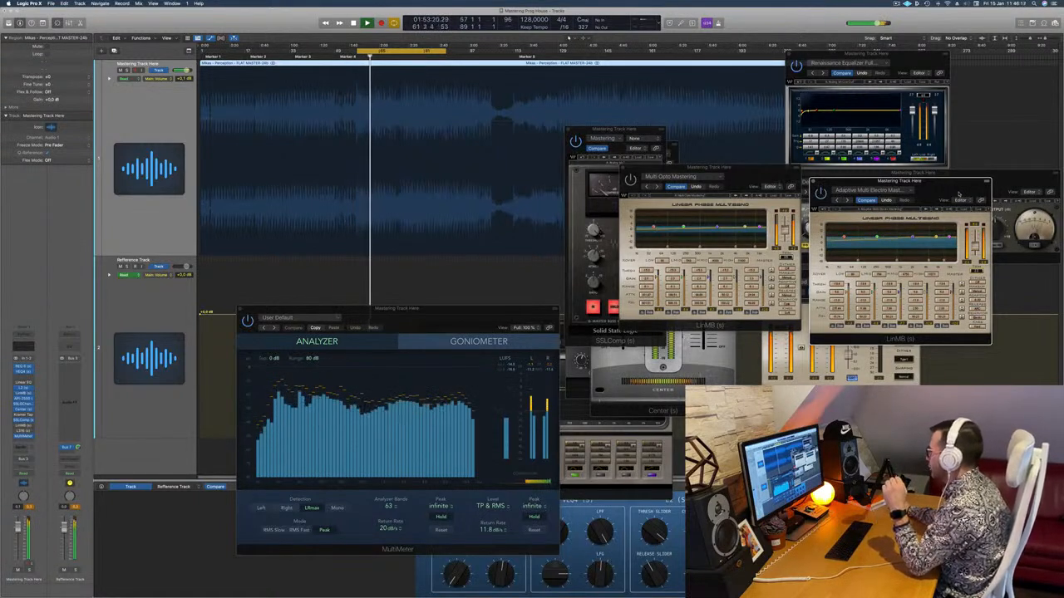
{"action": "left_click_drag", "start_coordinate": [750, 167], "coordinate": [930, 306]}
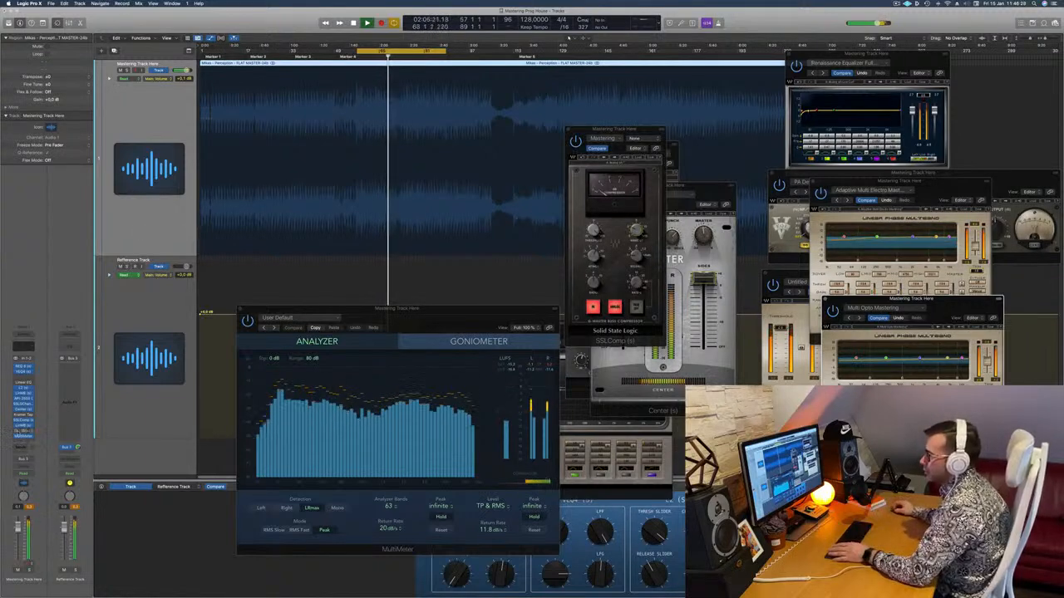
Bring L316 to the front from the mastering track's inserts, audition the loop with it, and move its window over Center.
{"action": "left_click", "coordinate": [24, 432]}
{"action": "left_click", "coordinate": [23, 431]}
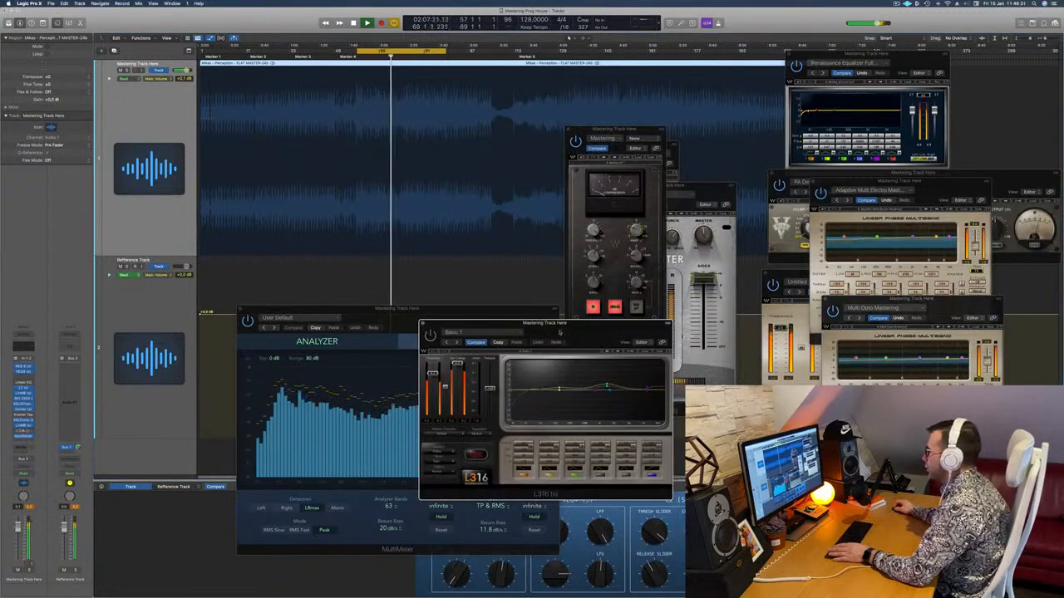
{"action": "left_click_drag", "start_coordinate": [563, 330], "coordinate": [559, 190]}
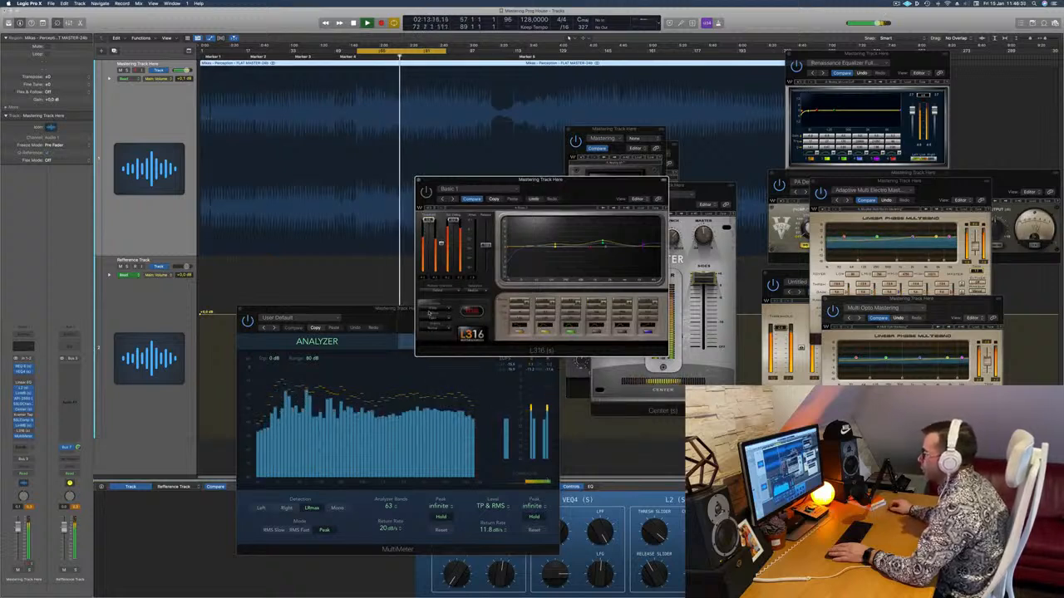
{"action": "mouse_move", "coordinate": [546, 185]}
{"action": "left_mouse_down"}
{"action": "mouse_move", "coordinate": [572, 187]}
{"action": "mouse_move", "coordinate": [545, 184]}
{"action": "left_mouse_up"}
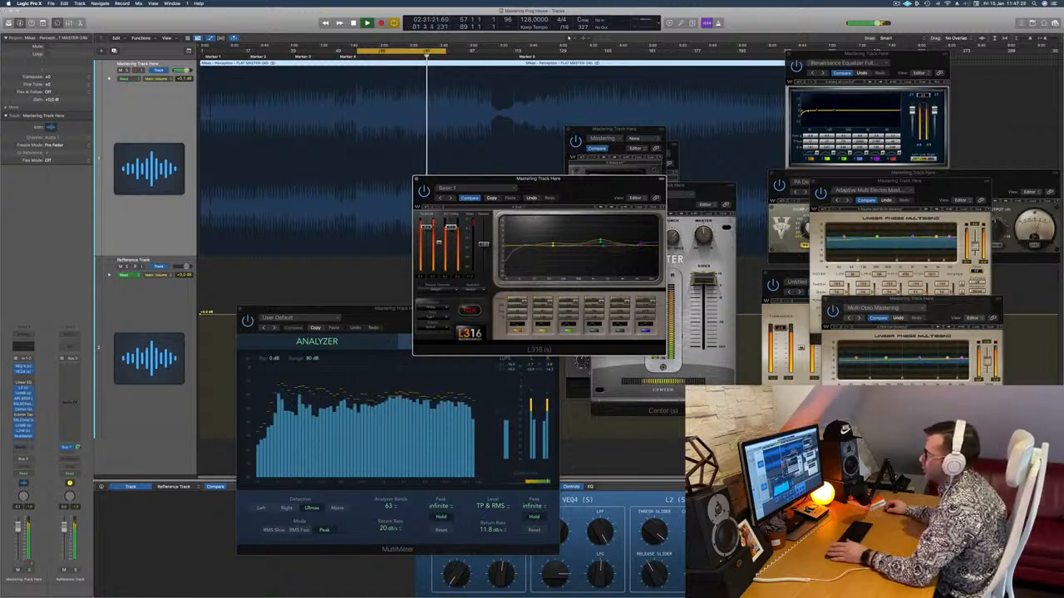
{"action": "left_click_drag", "start_coordinate": [574, 179], "coordinate": [772, 192]}
Restart the loop, raise the MultiMeter window, and play the track from its beginning with the cycle range extended to the start.
{"action": "key", "text": "space"}
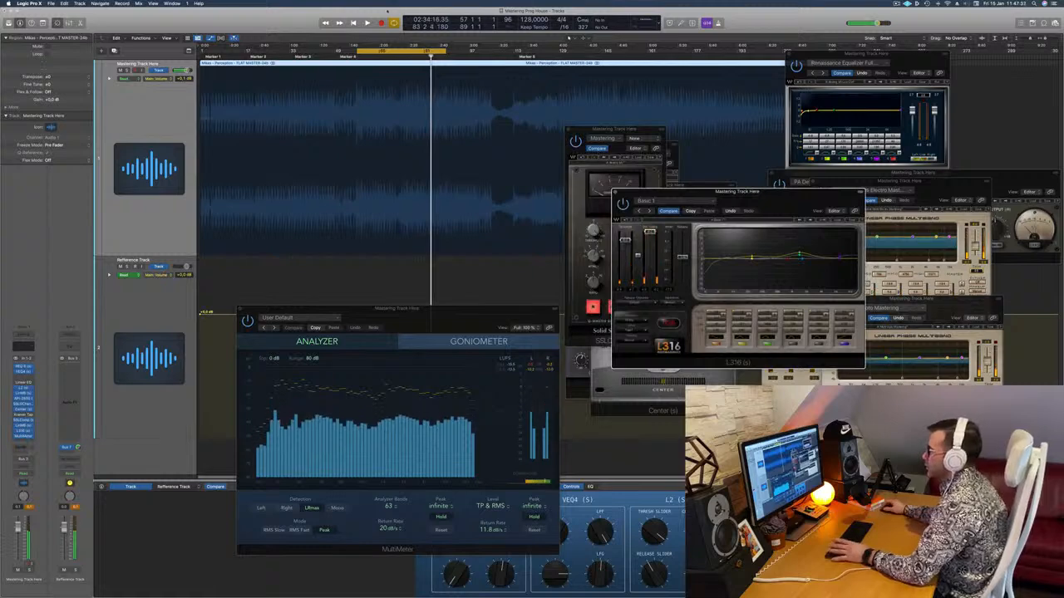
{"action": "key", "text": "space"}
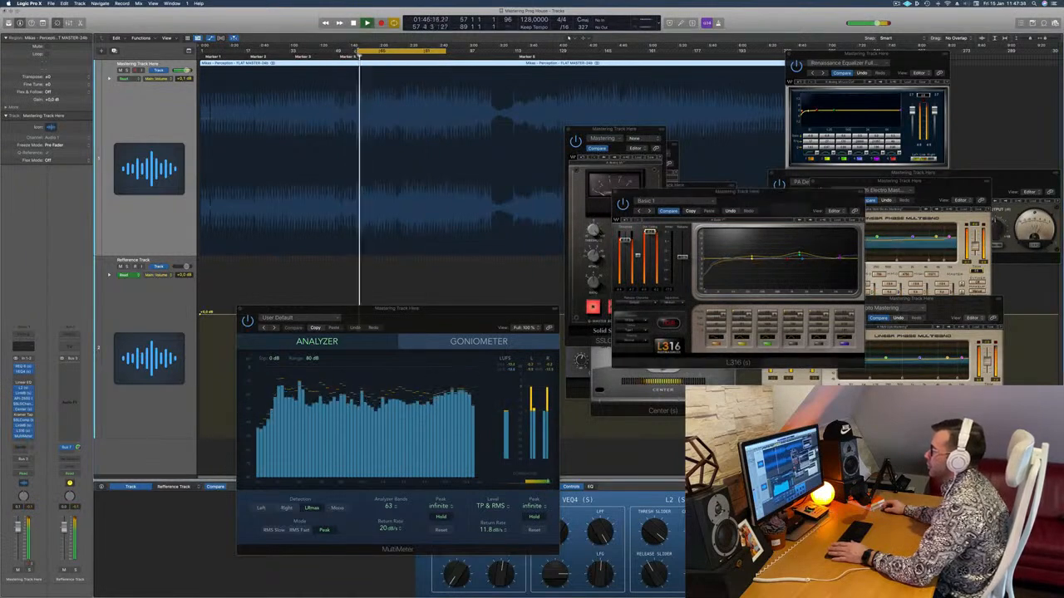
{"action": "key", "text": "space"}
{"action": "left_click_drag", "start_coordinate": [484, 311], "coordinate": [469, 275]}
{"action": "key", "text": "space"}
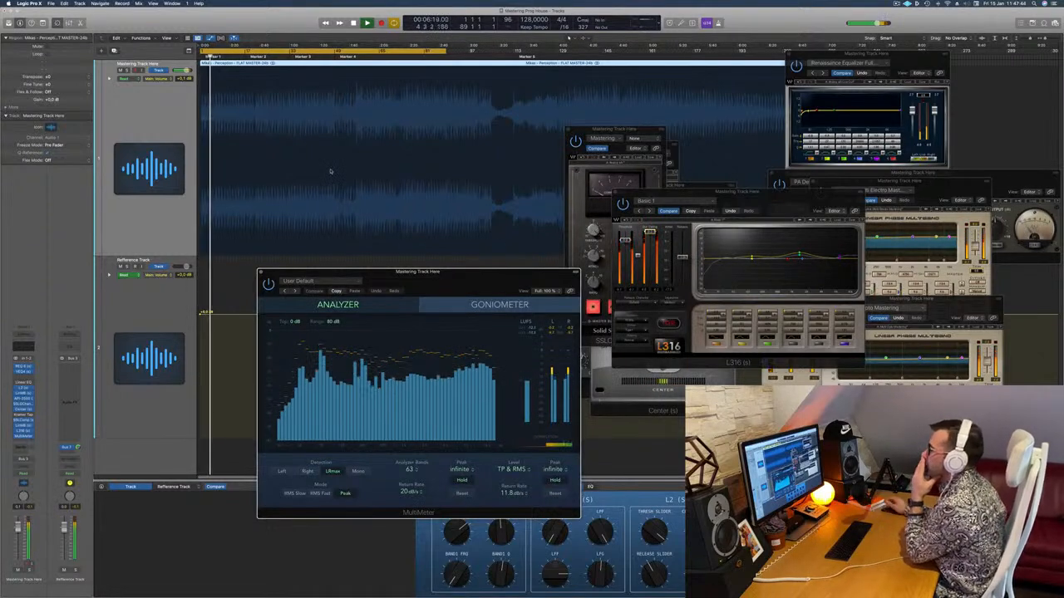
Extend the cycle range to the track's end and spread out the REQ 6, SSLComp, L316 and Center windows.
{"action": "left_click_drag", "start_coordinate": [451, 55], "coordinate": [1036, 118]}
{"action": "left_click_drag", "start_coordinate": [789, 55], "coordinate": [812, 57]}
{"action": "left_click_drag", "start_coordinate": [654, 145], "coordinate": [979, 216]}
{"action": "left_click_drag", "start_coordinate": [759, 213], "coordinate": [779, 337]}
{"action": "left_click_drag", "start_coordinate": [689, 193], "coordinate": [778, 222]}
Monitor the mastered track's spectrum and loudness from the intro onward, shifting the MultiMeter window over the lower part of the waveform.
{"action": "left_click_drag", "start_coordinate": [504, 274], "coordinate": [491, 242]}
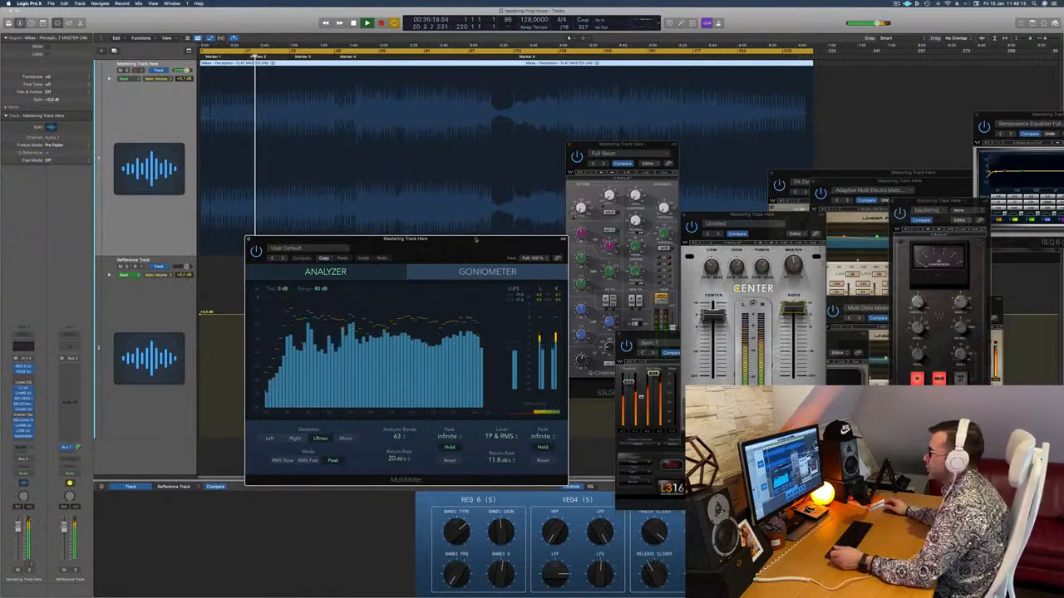
{"action": "left_click_drag", "start_coordinate": [475, 241], "coordinate": [470, 242]}
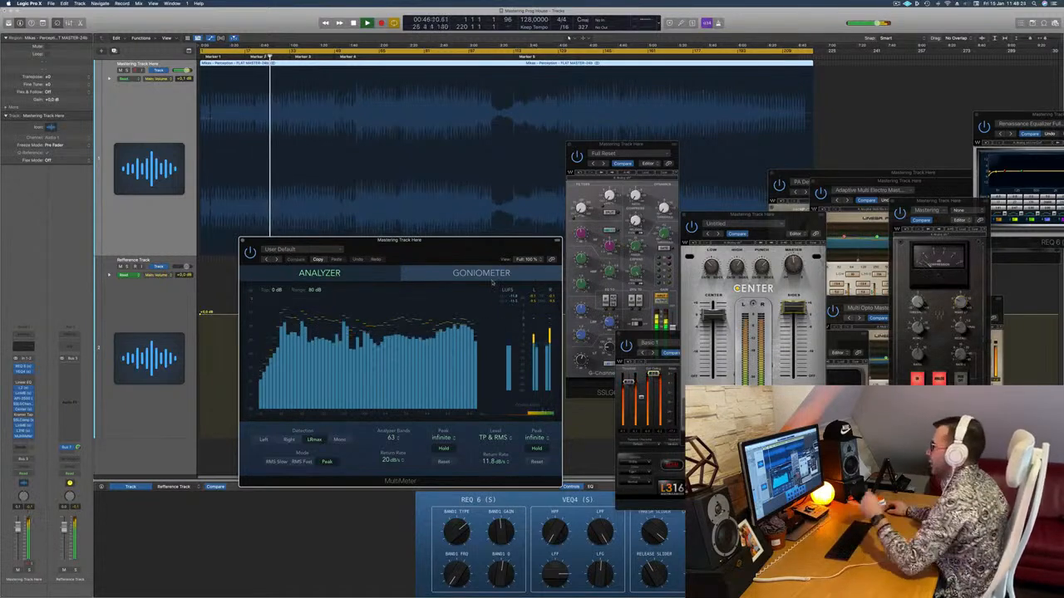
{"action": "left_click_drag", "start_coordinate": [499, 309], "coordinate": [487, 300]}
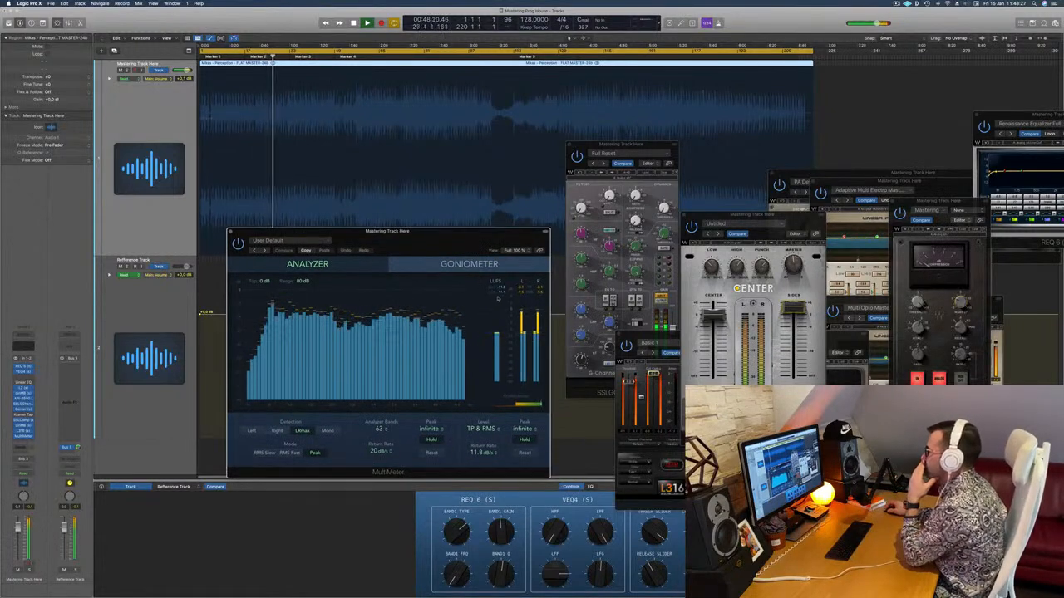
{"action": "left_click_drag", "start_coordinate": [455, 241], "coordinate": [463, 235]}
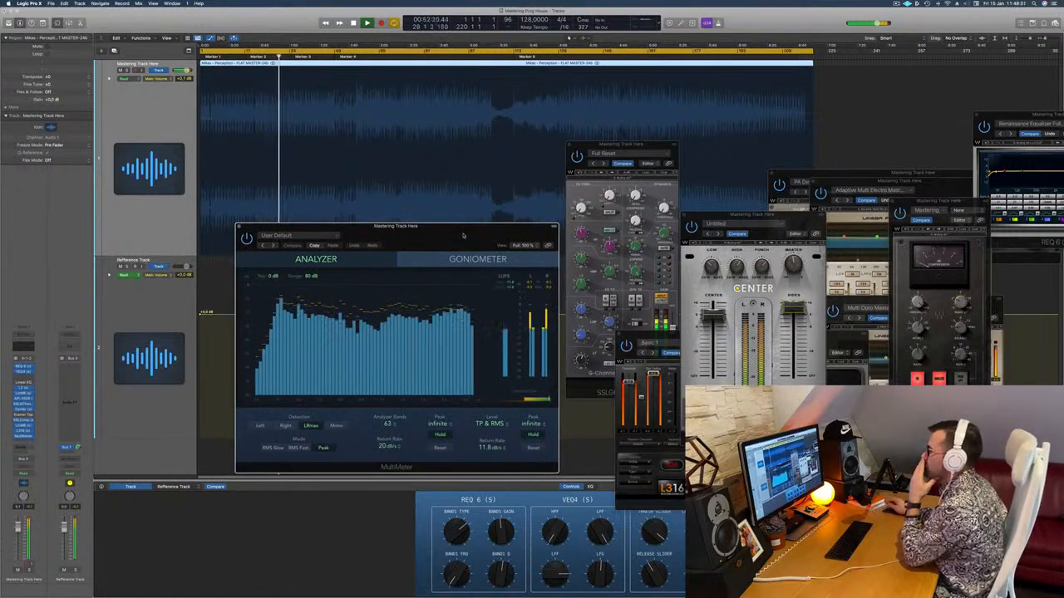
{"action": "left_click_drag", "start_coordinate": [433, 230], "coordinate": [446, 230]}
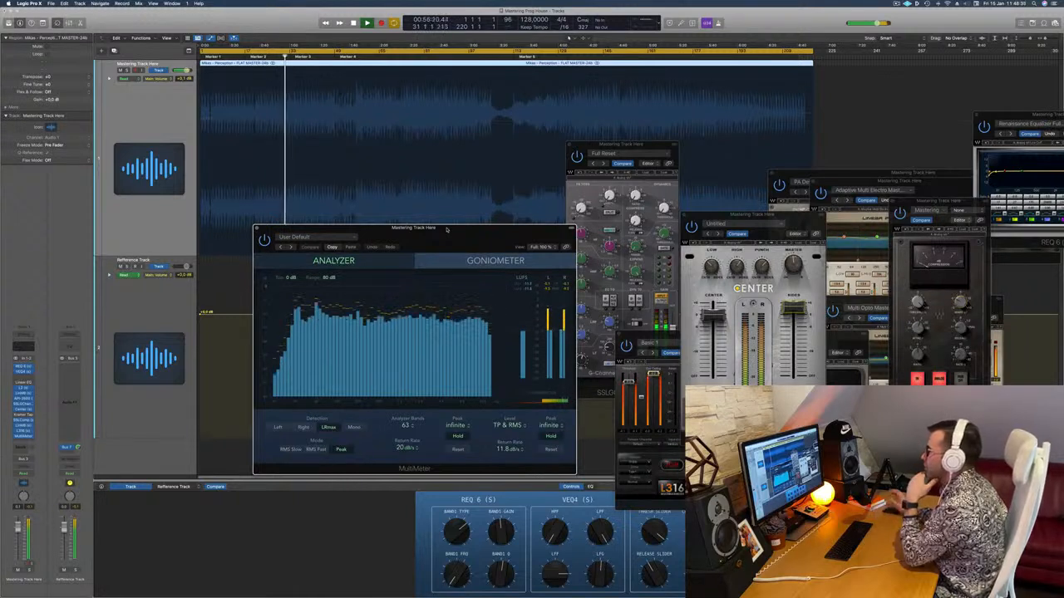
{"action": "left_click_drag", "start_coordinate": [466, 230], "coordinate": [466, 233]}
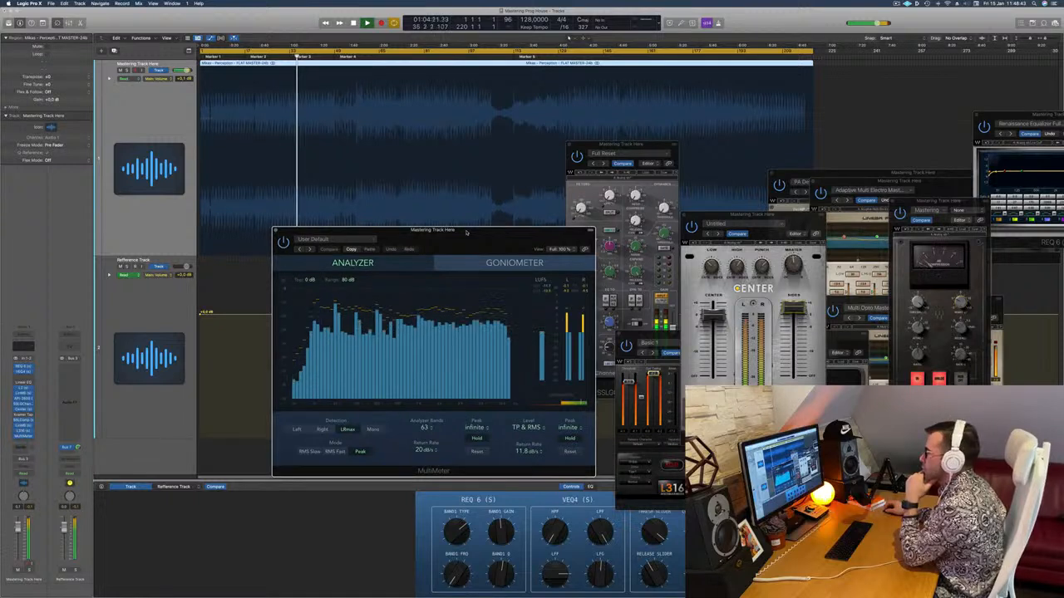
{"action": "left_click_drag", "start_coordinate": [466, 233], "coordinate": [451, 235]}
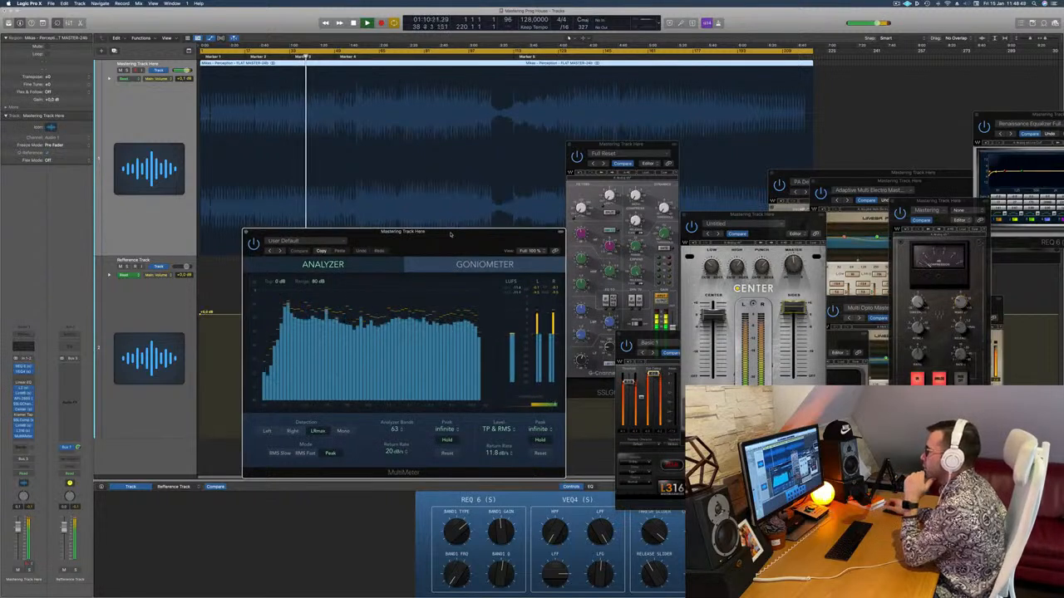
{"action": "left_click_drag", "start_coordinate": [450, 234], "coordinate": [456, 234]}
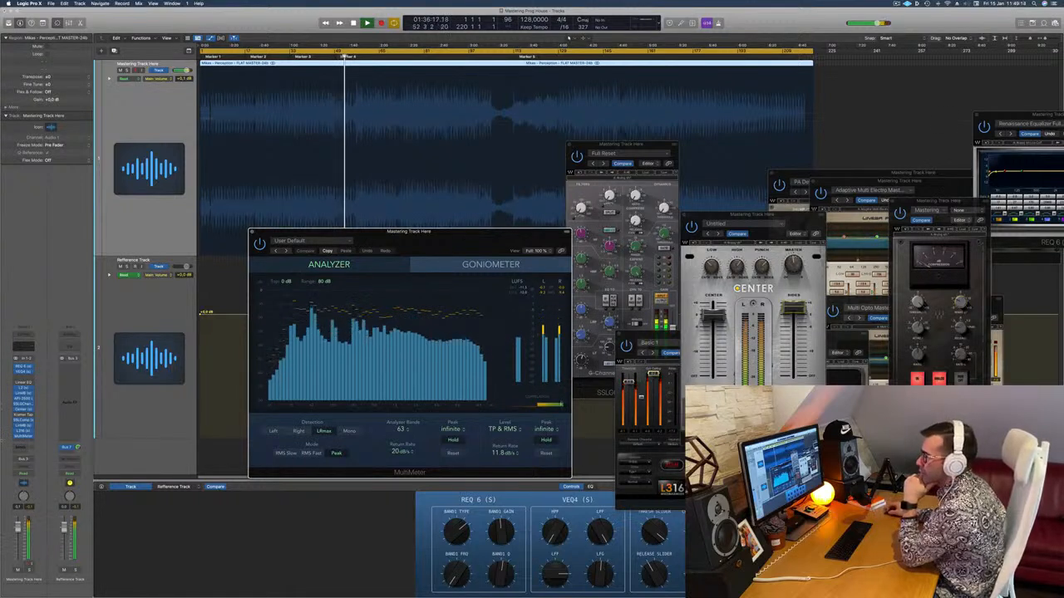
Bring L316 back to the front and place its window beside the MultiMeter during full-track playback.
{"action": "left_click", "coordinate": [24, 431]}
{"action": "left_click", "coordinate": [24, 431]}
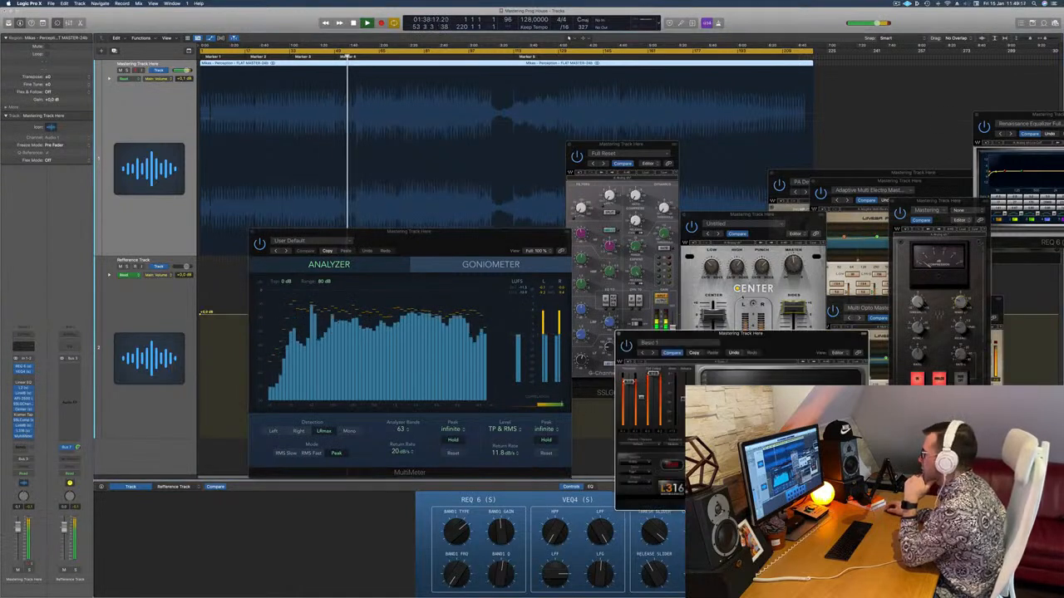
{"action": "left_click_drag", "start_coordinate": [736, 334], "coordinate": [708, 182]}
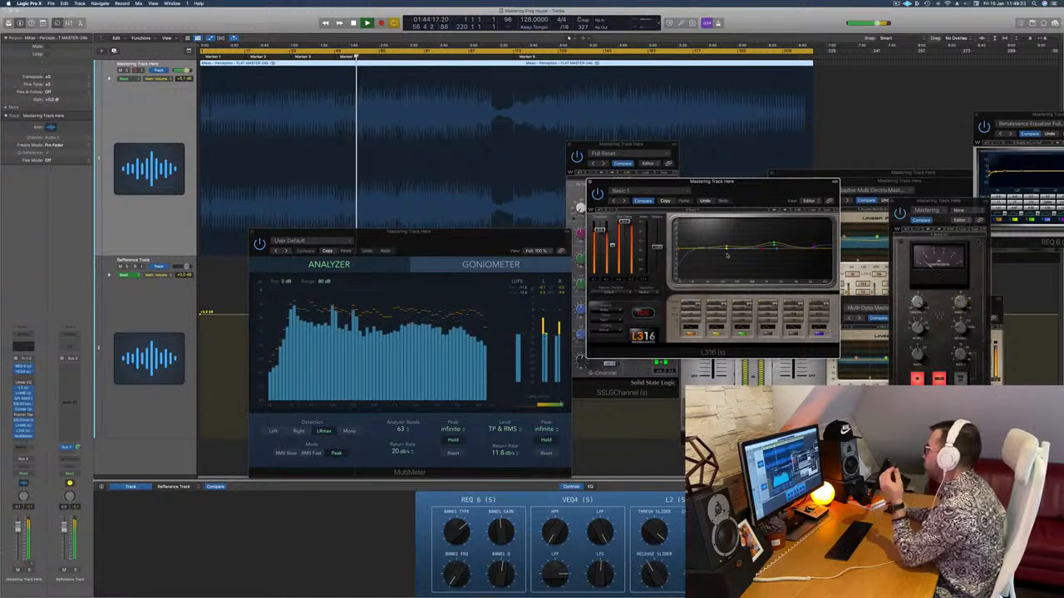
{"action": "left_click_drag", "start_coordinate": [746, 186], "coordinate": [736, 236]}
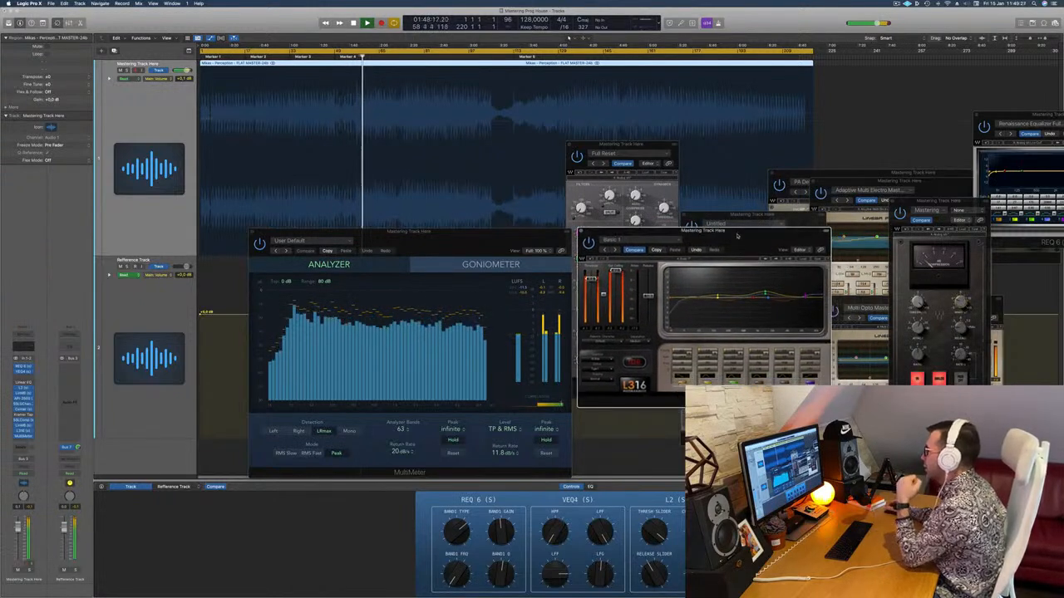